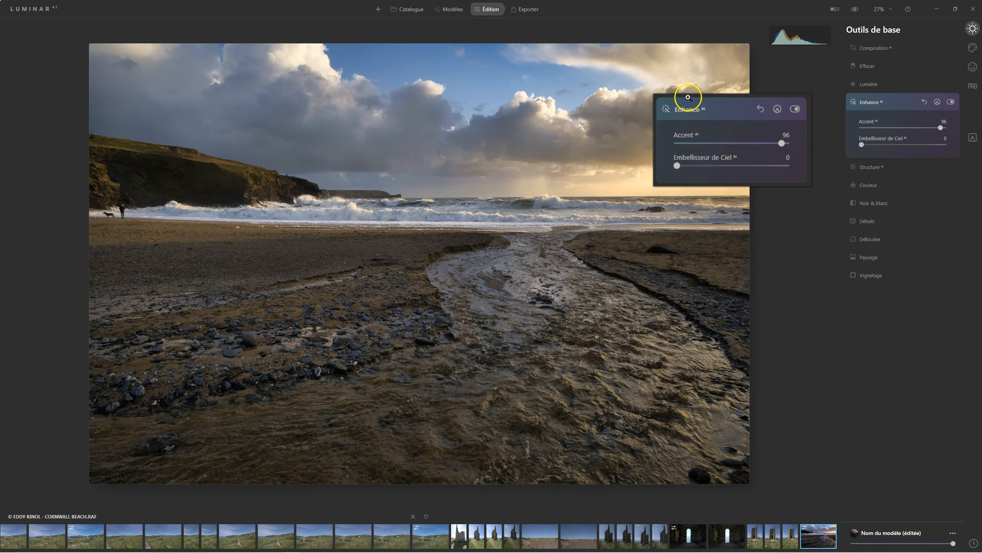
Set Enhance AI Accent to 100 and Embellisseur de Ciel to 28, comparing with the original photo in between.
drag(781, 143, 791, 143)
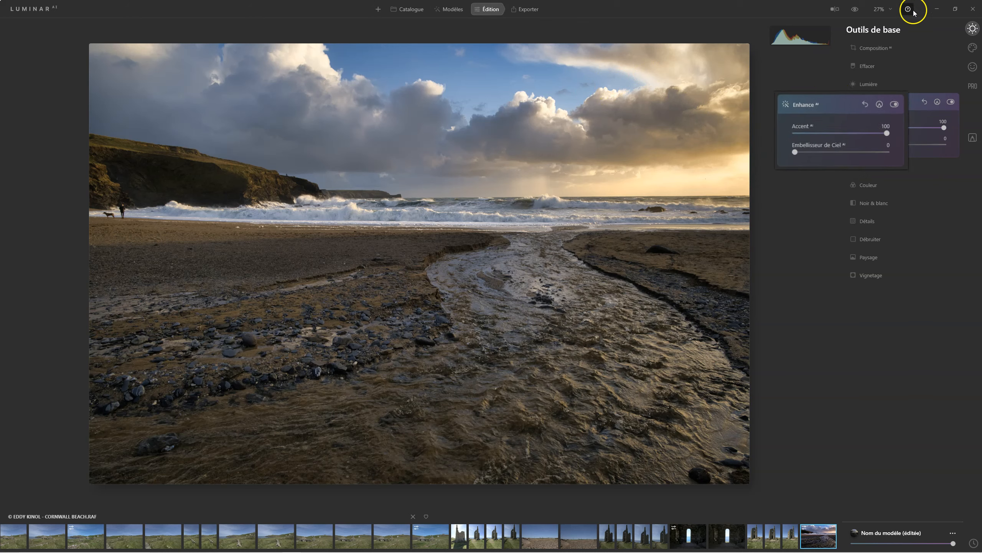
click(855, 9)
click(856, 10)
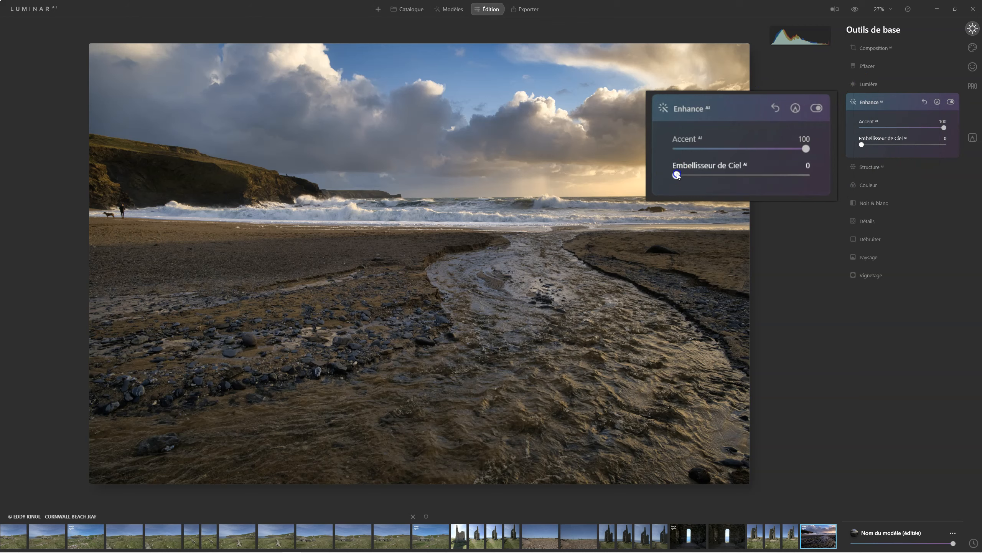
drag(870, 144, 884, 145)
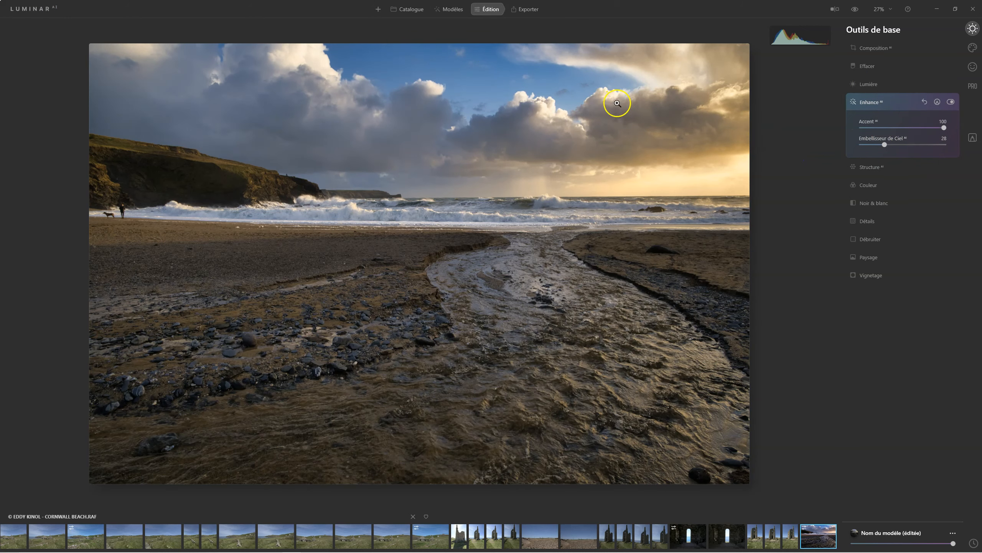
Raise the Ombres value to 33 in the Lumière tool and compare with the original photo.
click(865, 85)
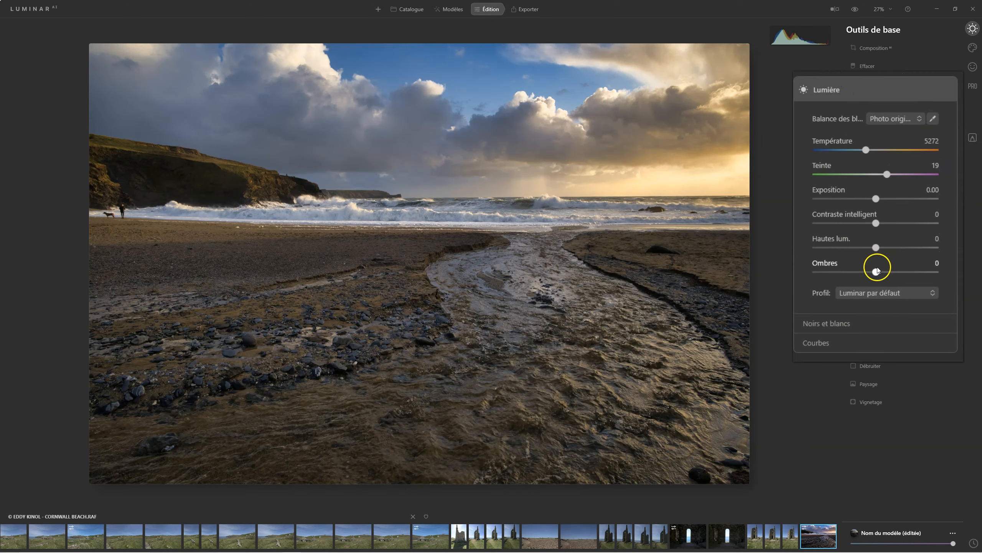
drag(884, 273, 895, 273)
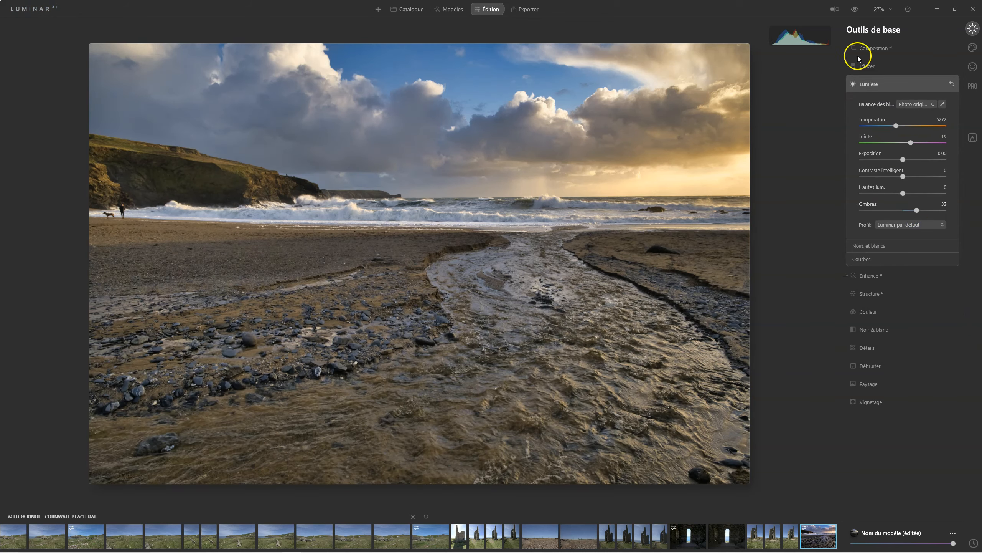
click(857, 8)
Save the current edits as a template and list the Modèles utilisateur in the personal collection.
click(952, 533)
click(938, 521)
click(452, 10)
click(972, 44)
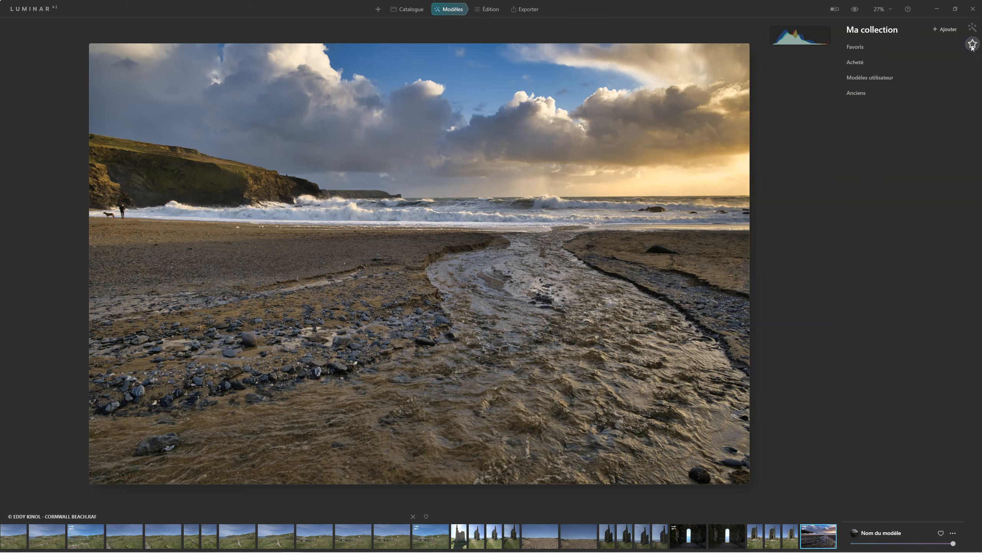
drag(860, 79, 800, 80)
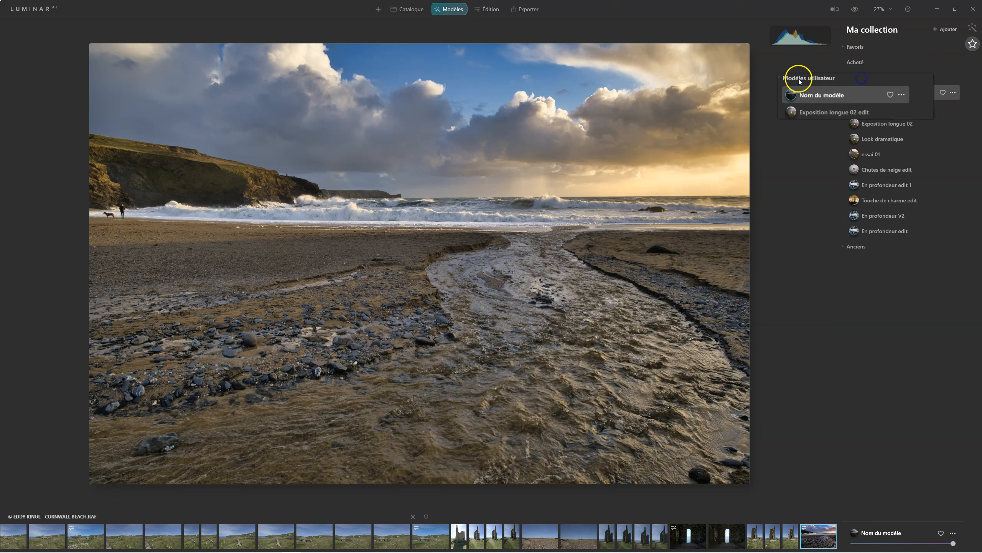
Rename the newly saved user template as "Beach mood01".
click(953, 93)
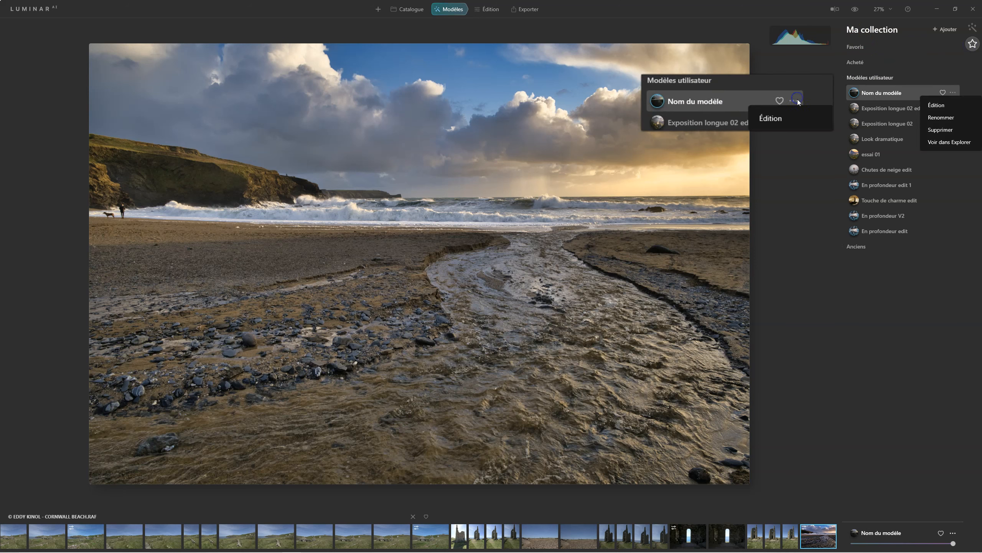
click(948, 118)
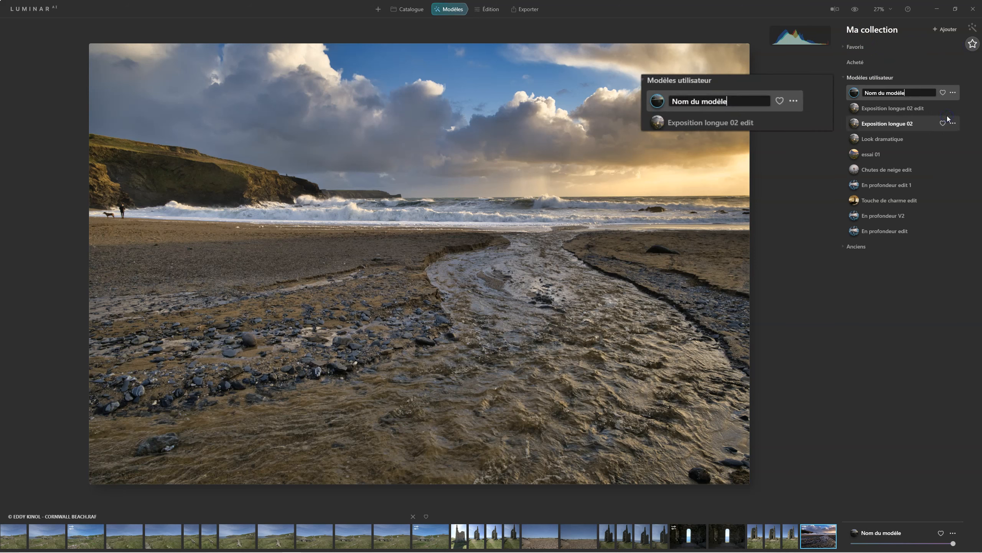
key(BackSpace)
key(BackSpace)
key(BackSpace)
key(BackSpace)
key(BackSpace)
key(BackSpace)
key(BackSpace)
key(BackSpace)
key(BackSpace)
key(BackSpace)
key(BackSpace)
key(BackSpace)
key(BackSpace)
click(784, 126)
text(Beach)
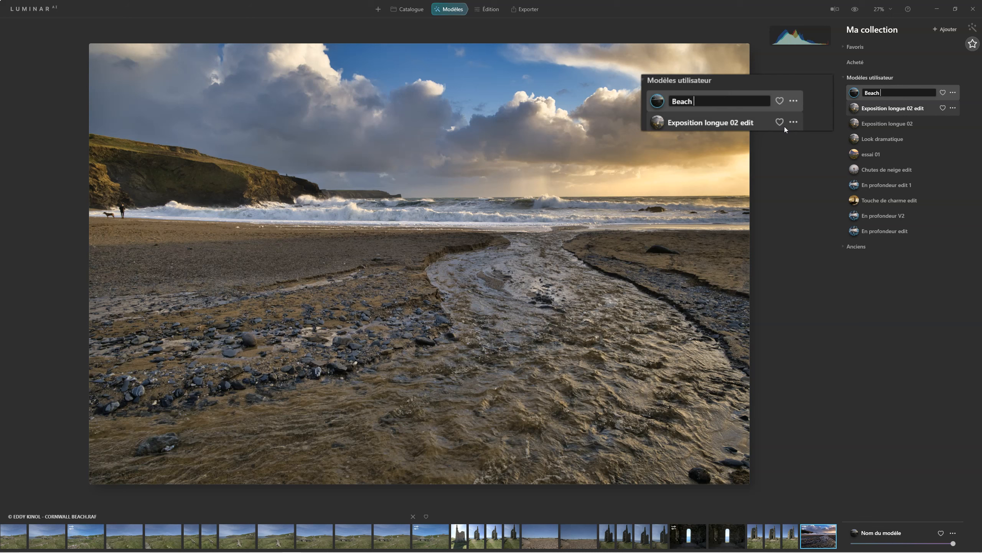
text( mood01)
key(Return)
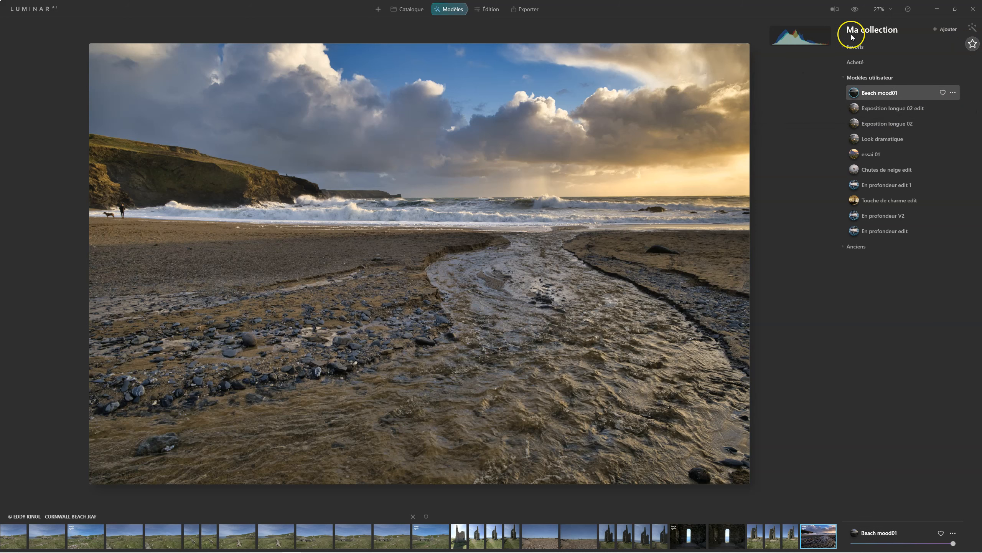
Open the Beach mood01 template for editing and bring up its Enhance AI settings.
click(954, 93)
click(945, 102)
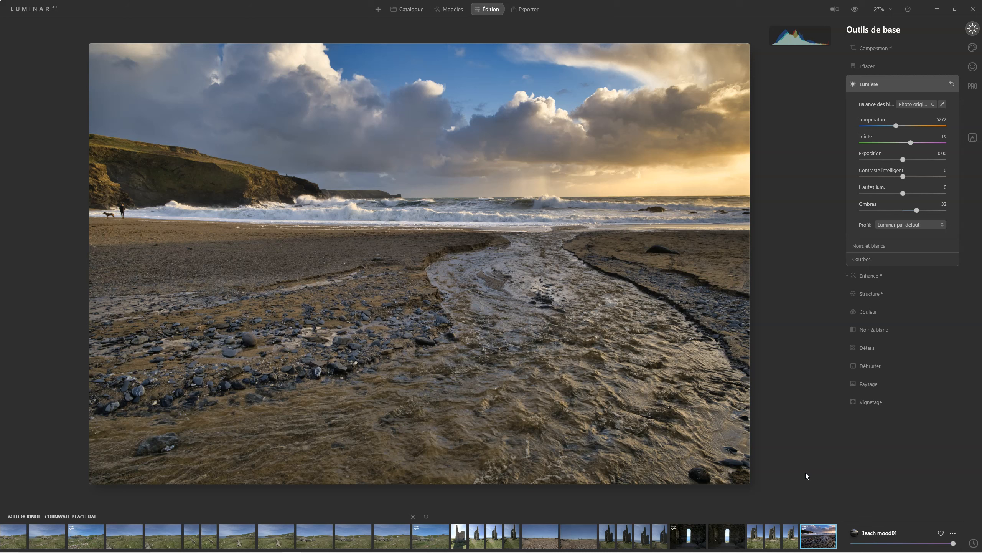
click(871, 83)
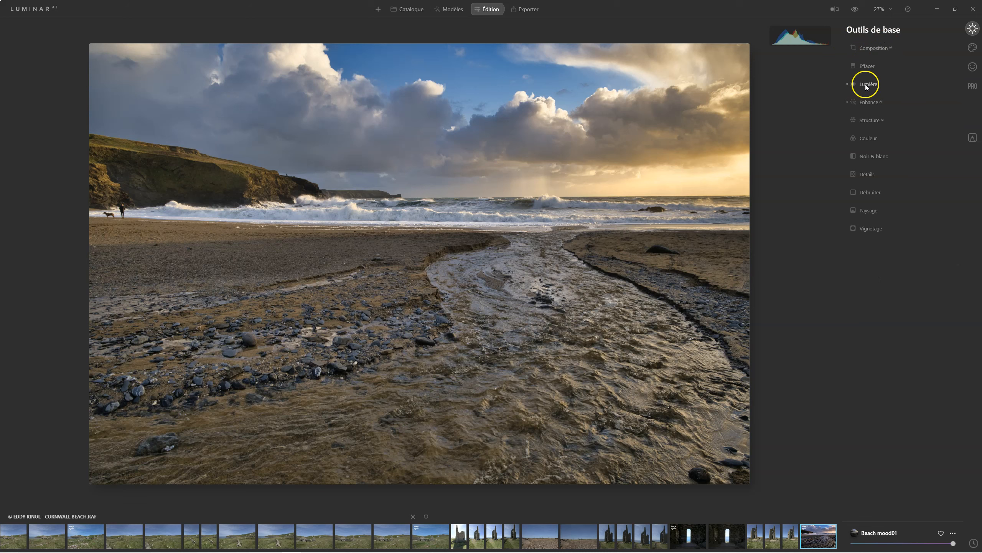
click(870, 102)
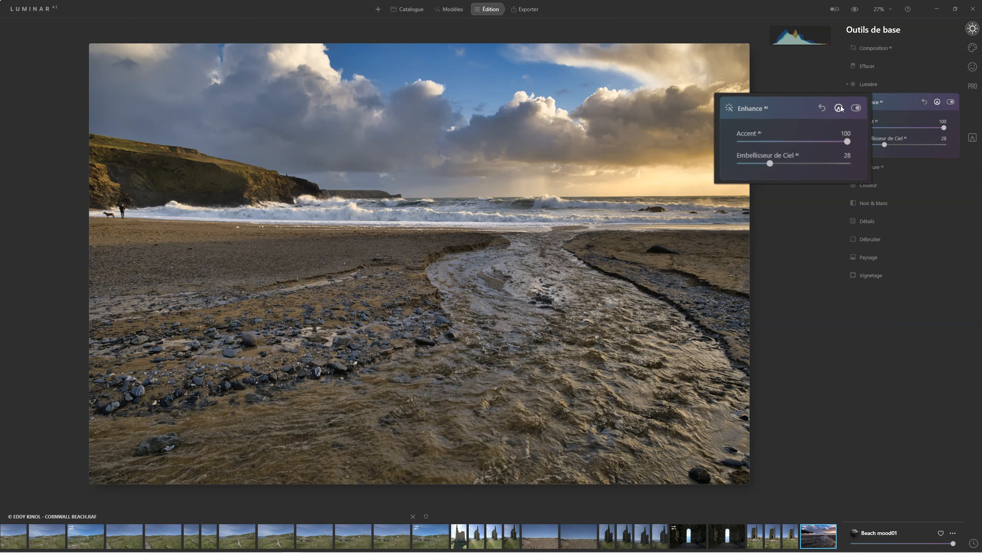
Set the Structure AI Quantité to 28 and choose Masque dégradé as its mask type.
click(870, 167)
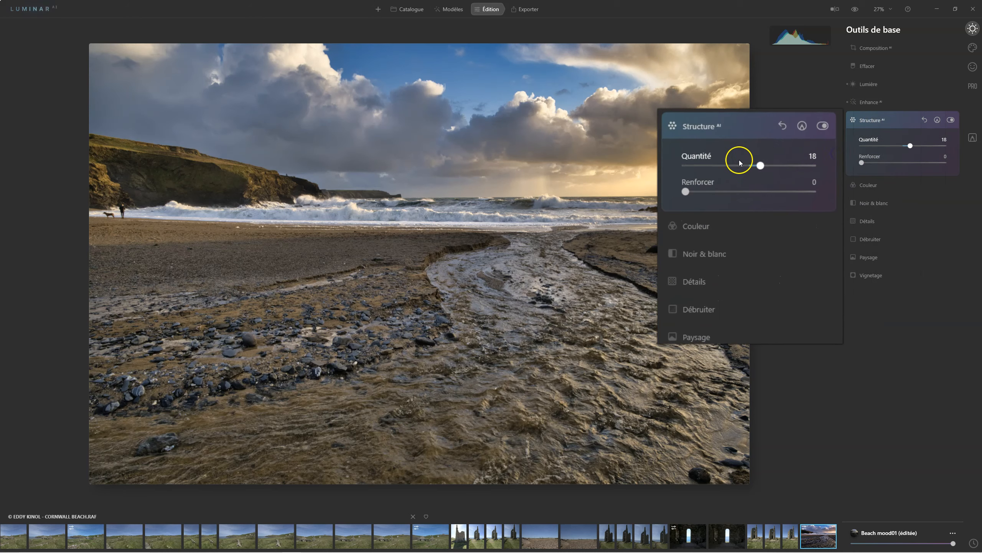
click(802, 125)
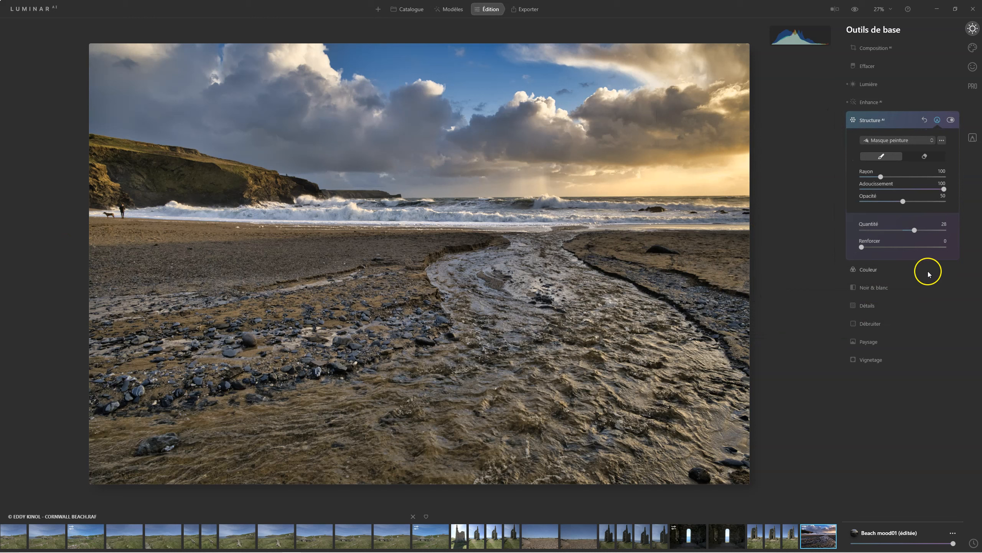
click(905, 140)
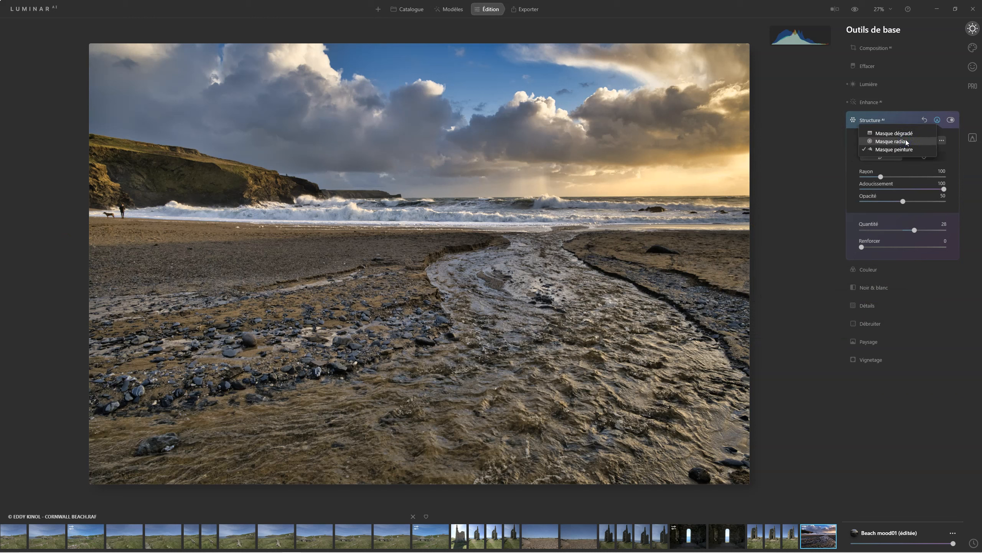
click(906, 136)
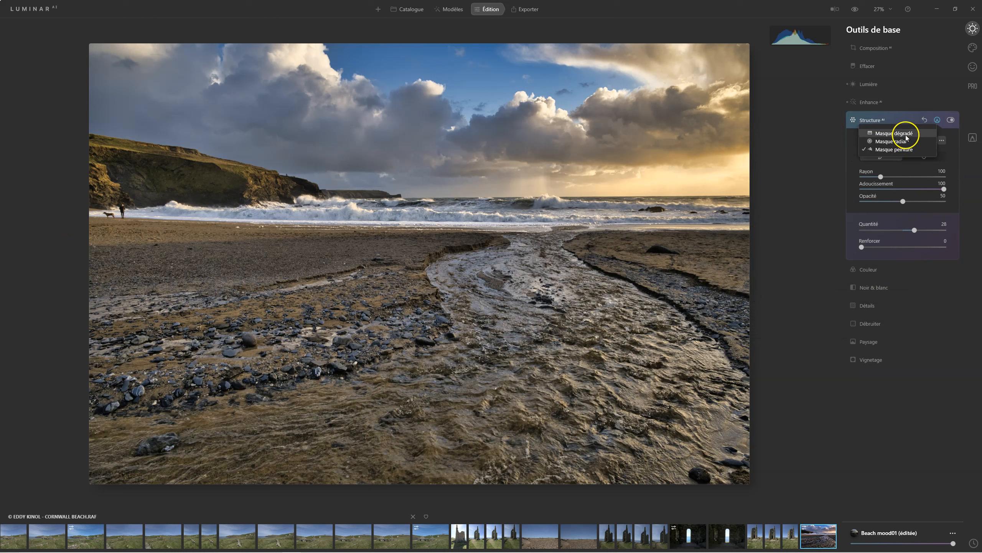
click(904, 134)
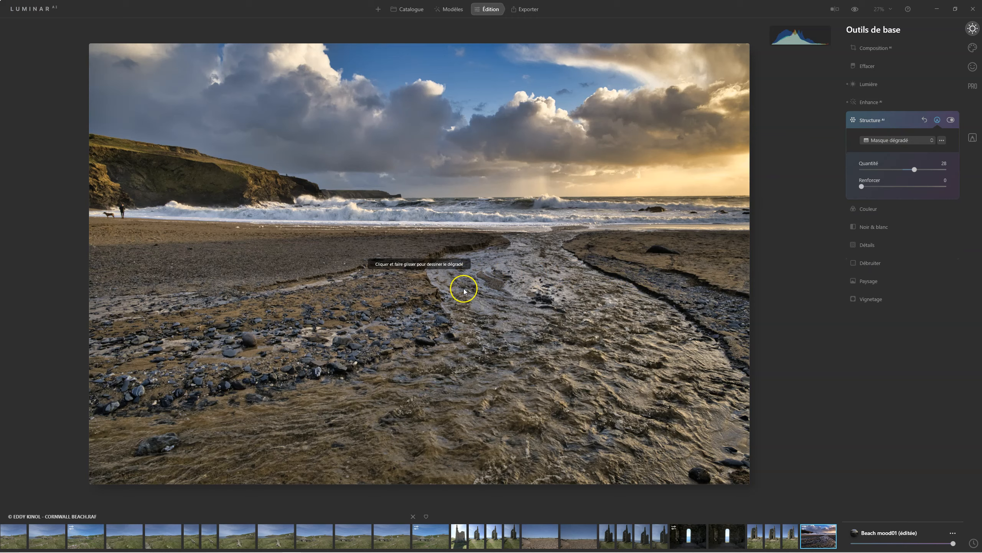
Draw a gradient mask over the beach with a narrow transition centred on the shoreline, and display the mask overlay.
drag(432, 472, 445, 270)
drag(436, 370, 445, 225)
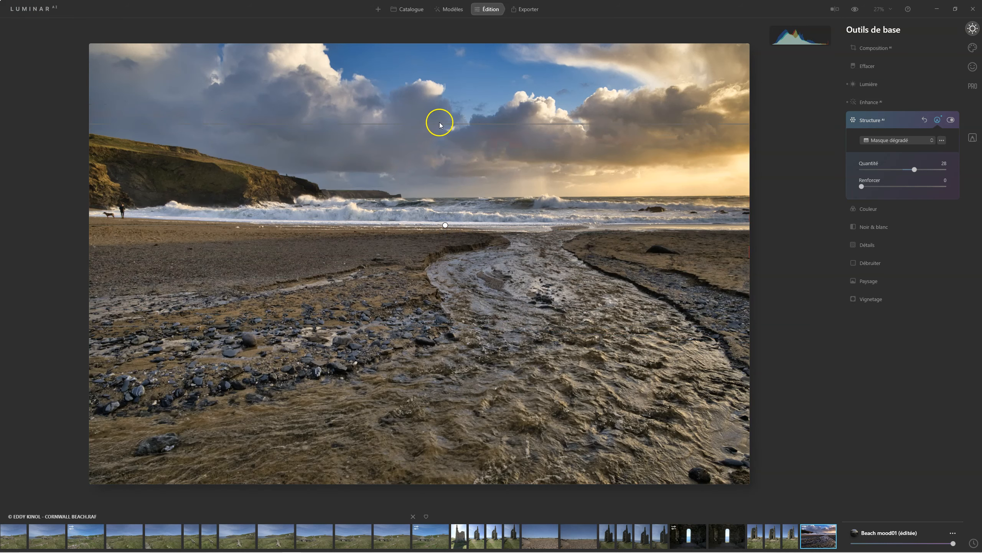
drag(439, 124, 441, 280)
drag(442, 314, 447, 225)
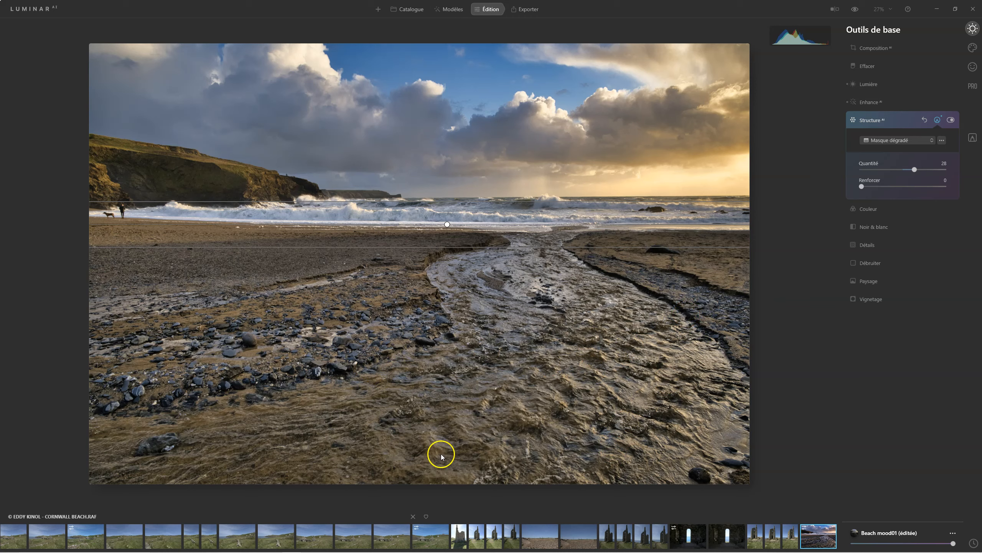
click(941, 140)
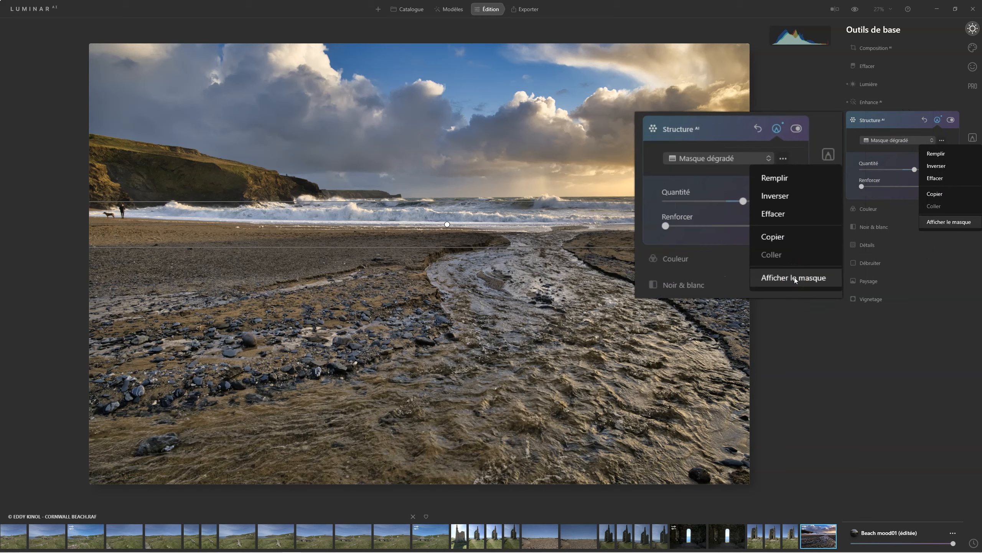
click(949, 222)
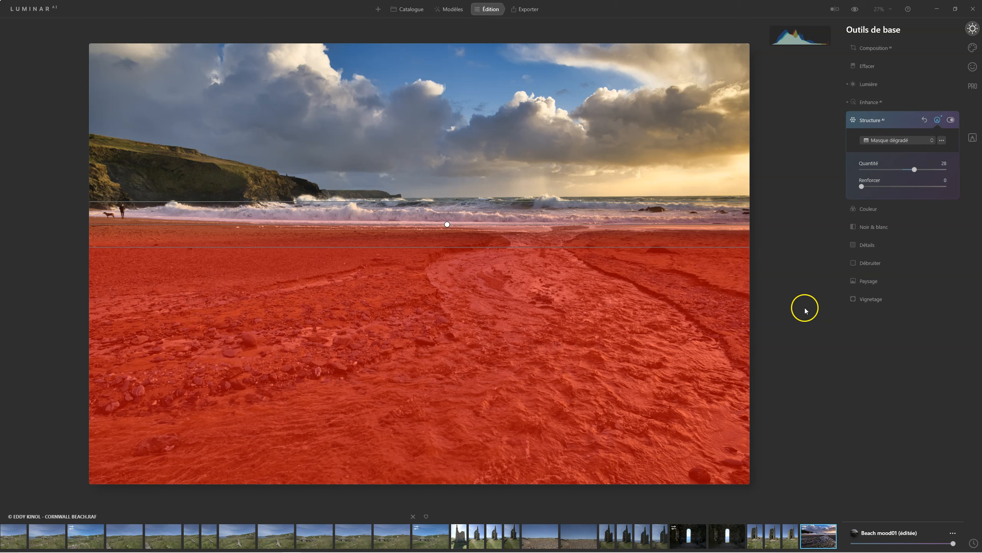
Switch to Masque radial, draw a circle over the cliff, and apply the mask to the inside of the circle.
click(786, 163)
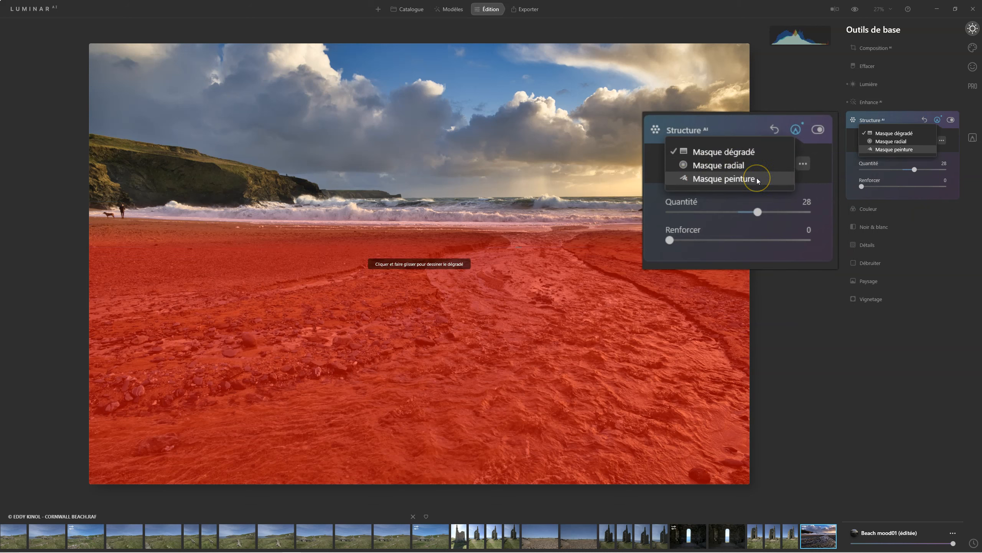
click(729, 171)
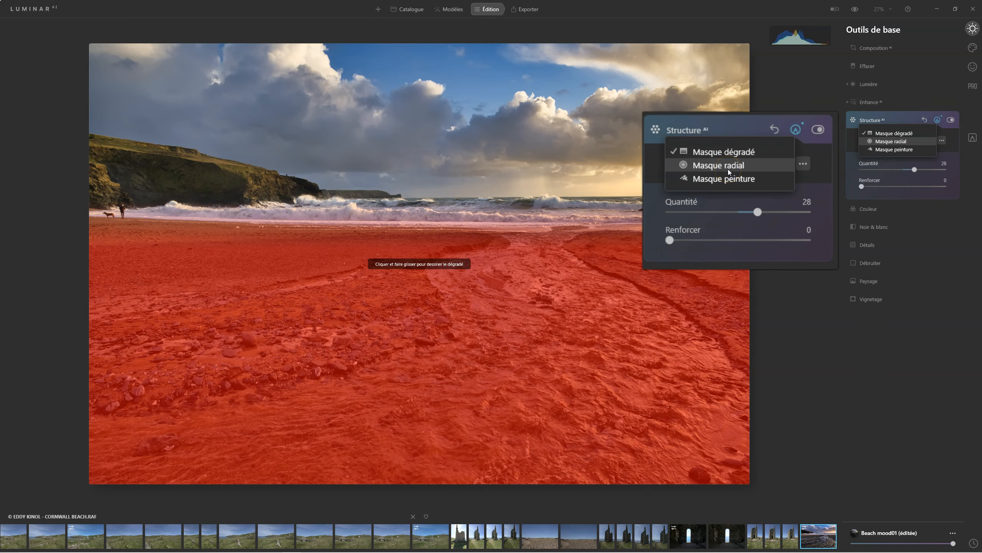
click(728, 171)
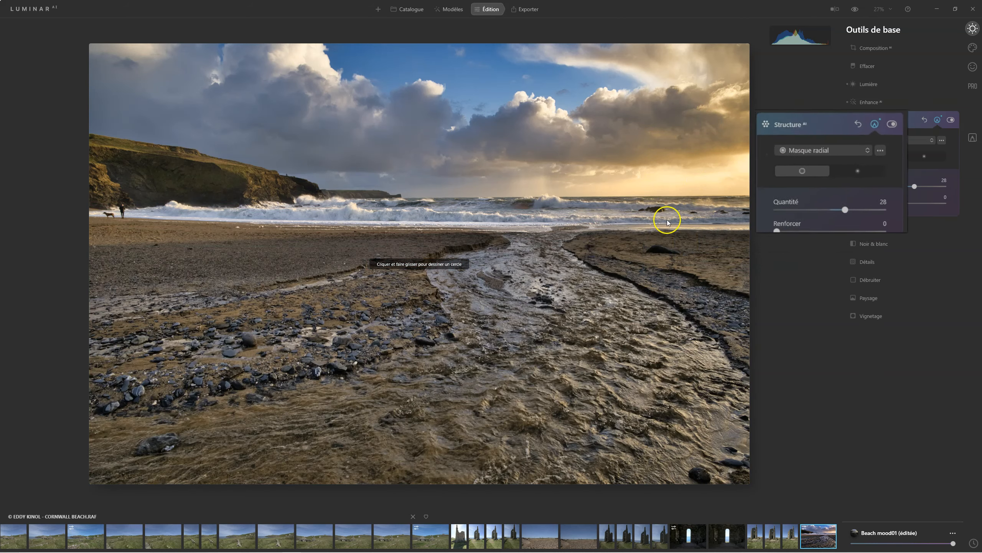
drag(171, 157, 199, 169)
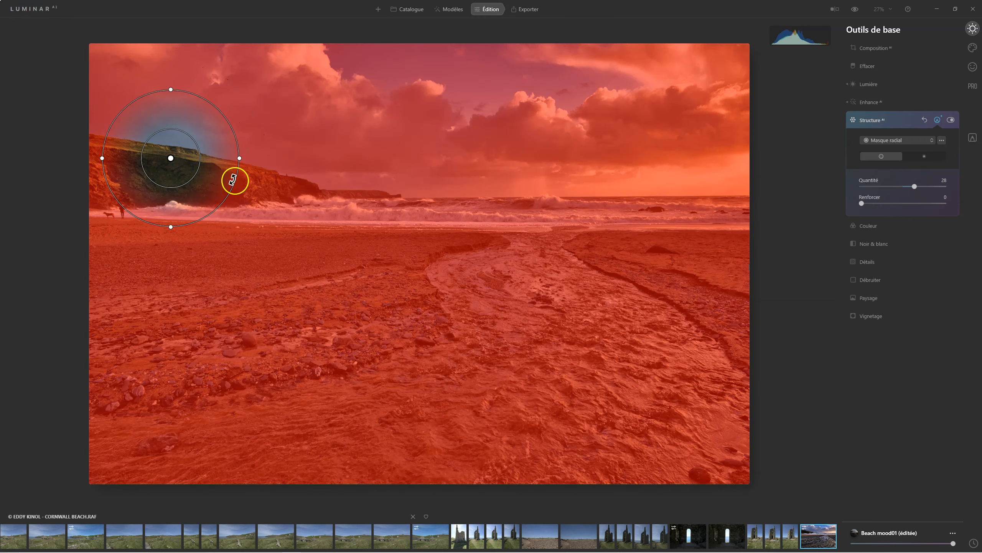
click(923, 157)
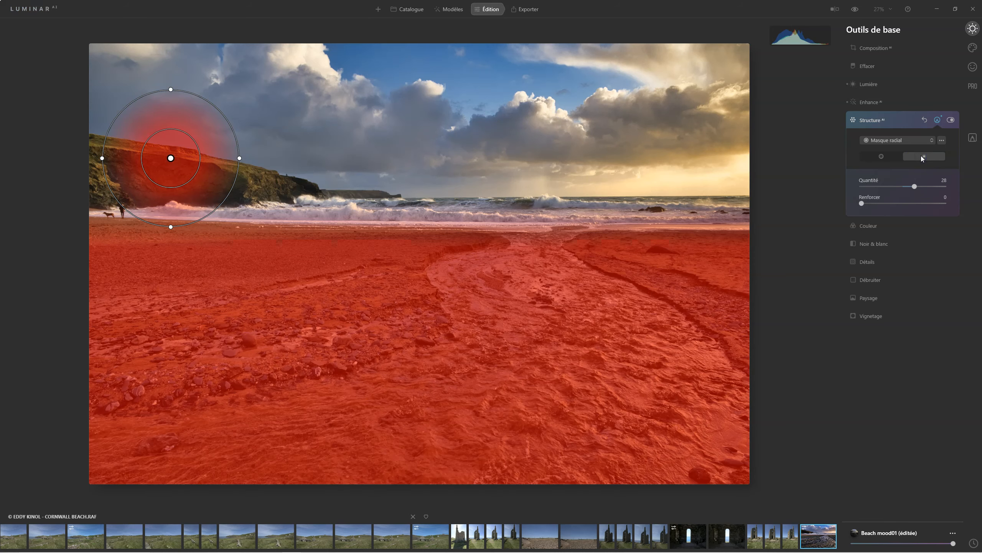
Reshape, rotate and reposition the radial mask into a flat ellipse that follows the cliff down to the waves.
drag(239, 156, 317, 156)
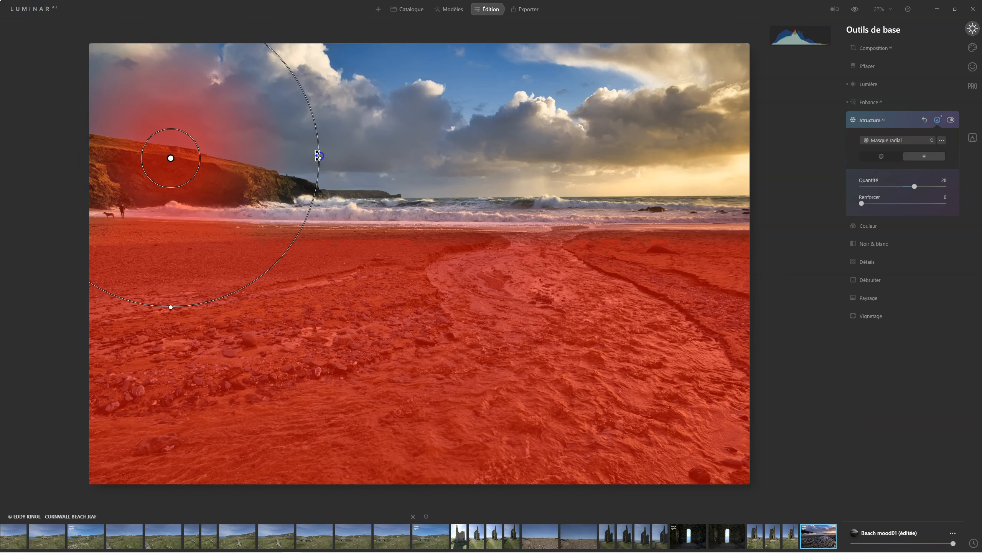
drag(320, 156, 253, 158)
drag(169, 309, 415, 198)
drag(227, 168, 178, 174)
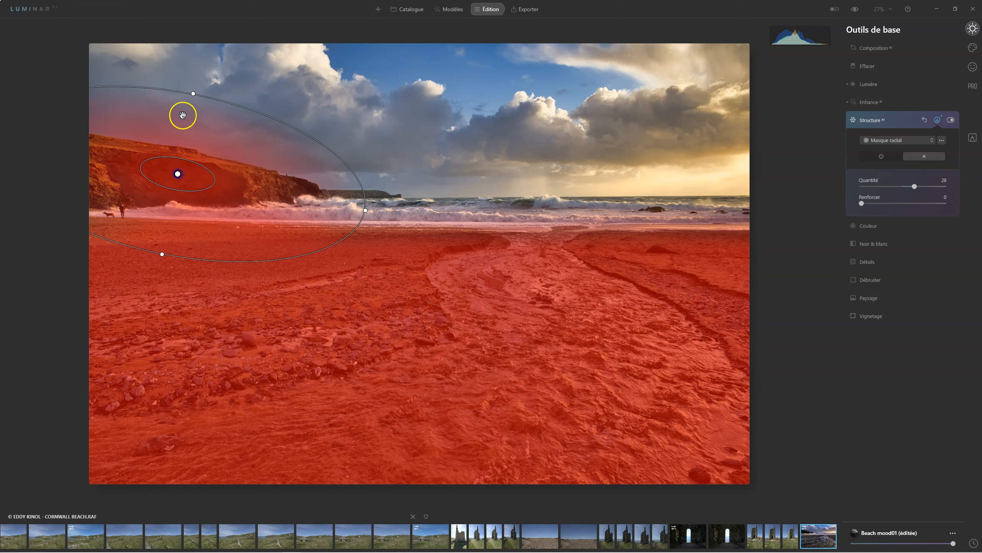
drag(193, 96, 185, 128)
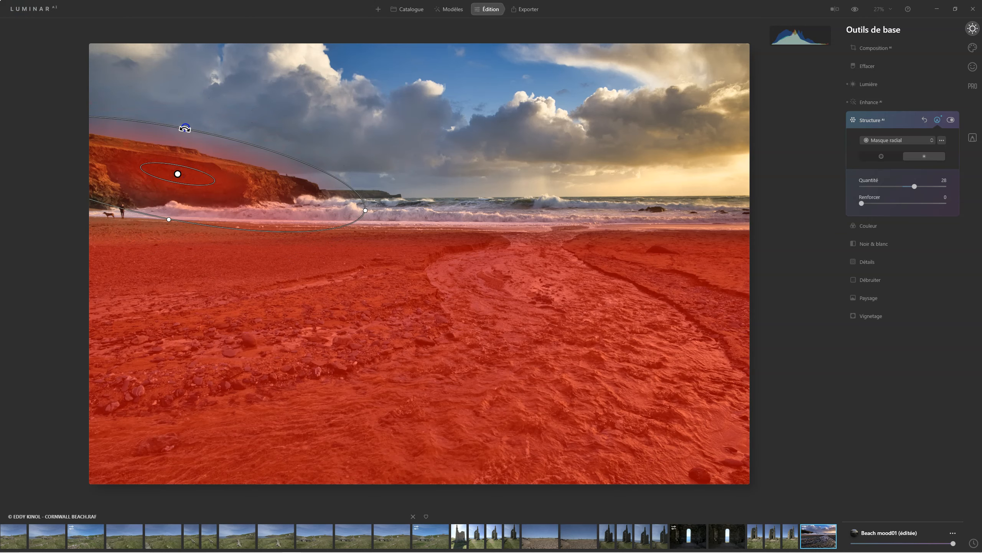
drag(184, 175, 209, 177)
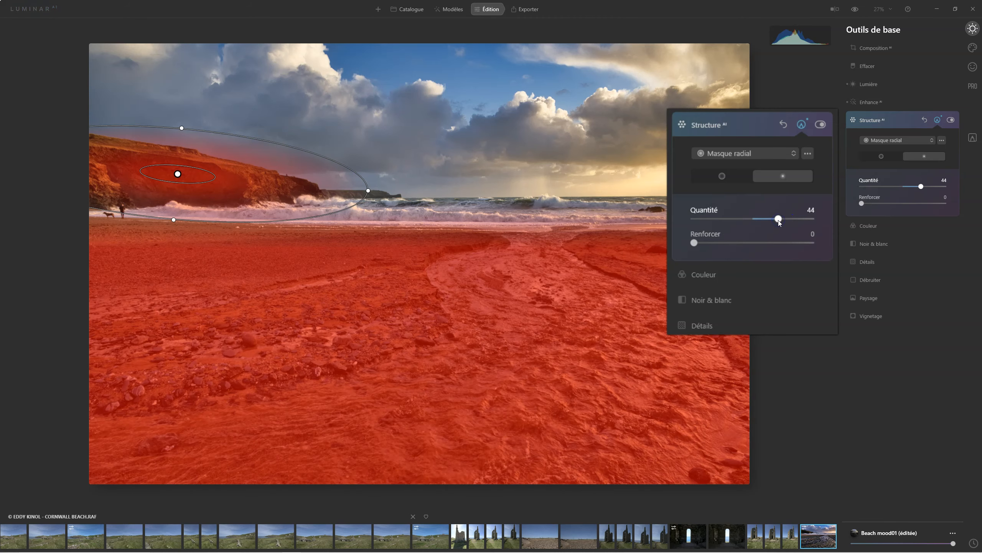
Hide the mask overlay and set the Structure AI Quantité to 52.
click(807, 153)
click(808, 274)
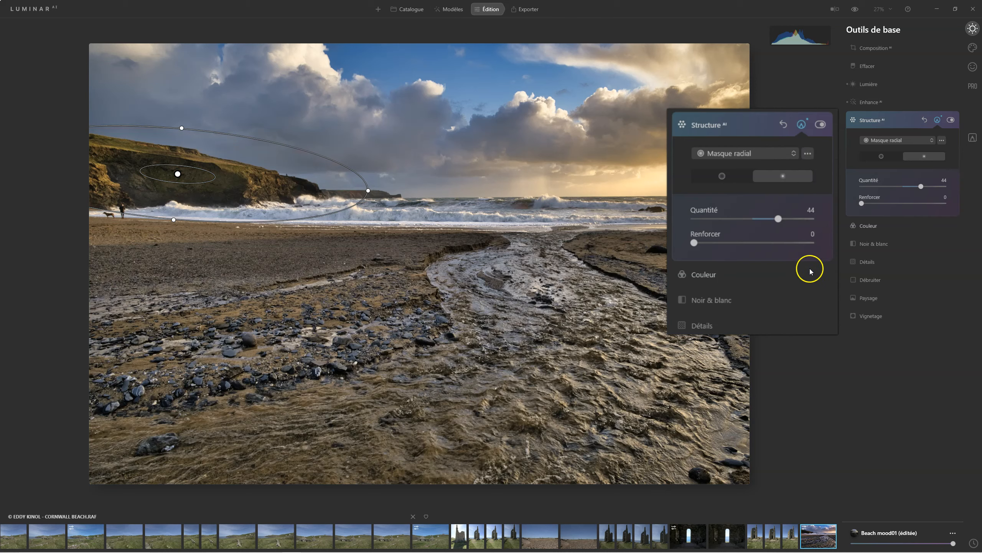
drag(749, 220, 783, 222)
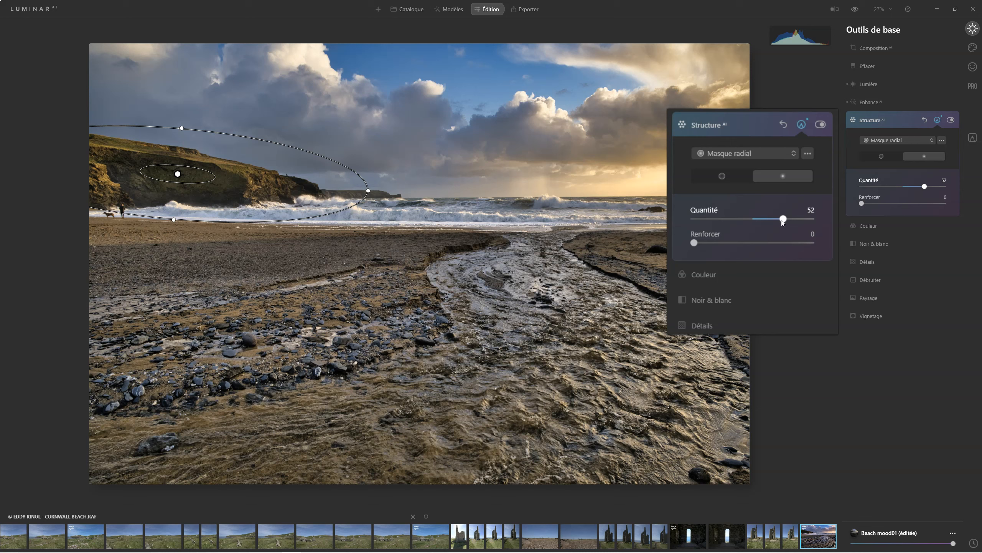
Switch the Structure AI mask to Masque peinture, display the mask overlay, and set the brush Opacité to 100.
click(759, 154)
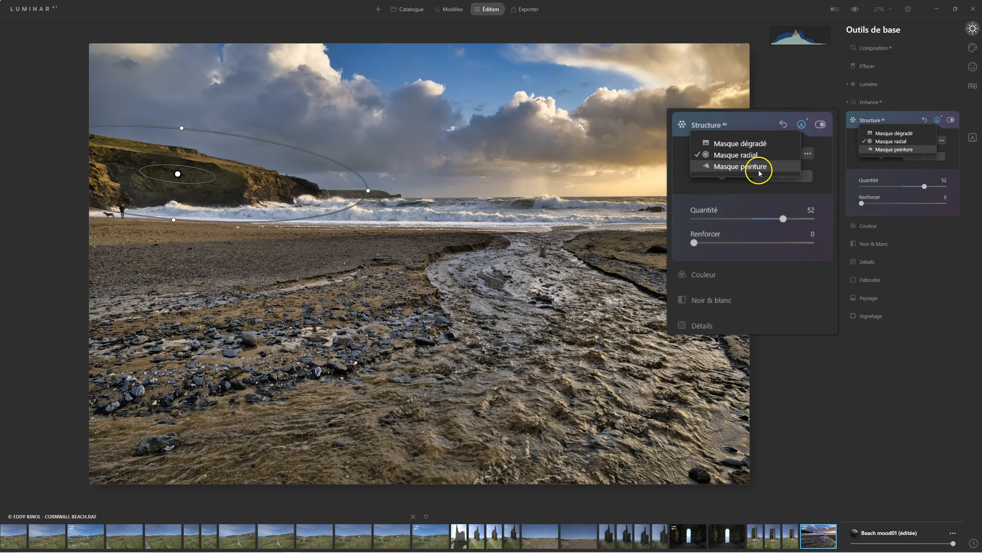
click(759, 167)
click(807, 153)
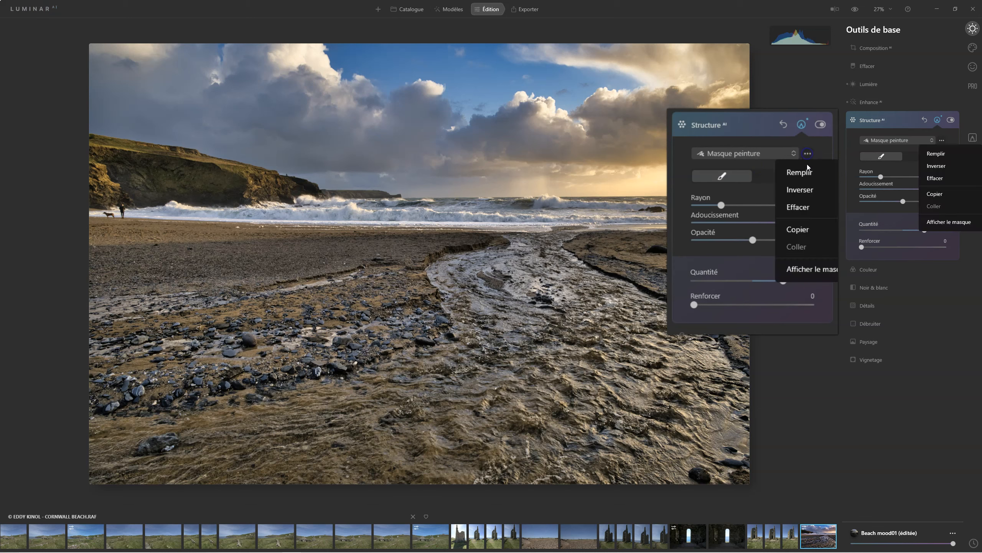
click(809, 267)
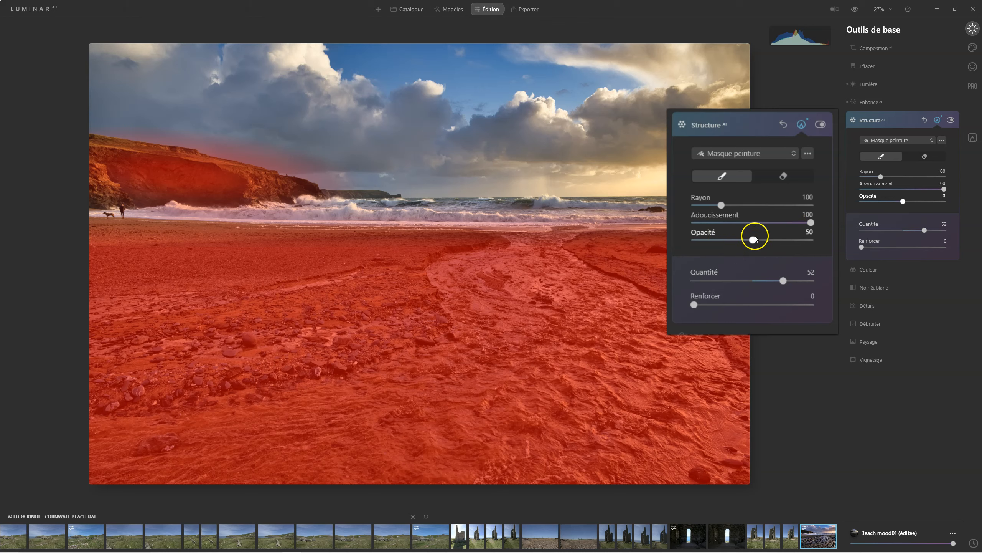
drag(753, 239, 812, 240)
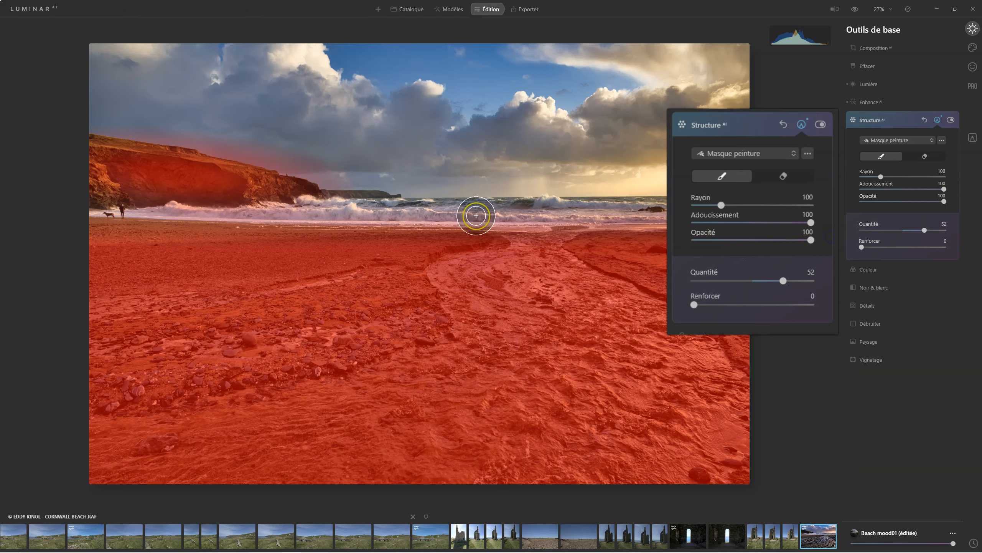
Paint the mask over the band of waves along the shoreline, and hide the mask overlay.
mouse_move(325, 211)
mouse_down()
mouse_move(559, 204)
mouse_move(708, 215)
mouse_move(85, 213)
mouse_up()
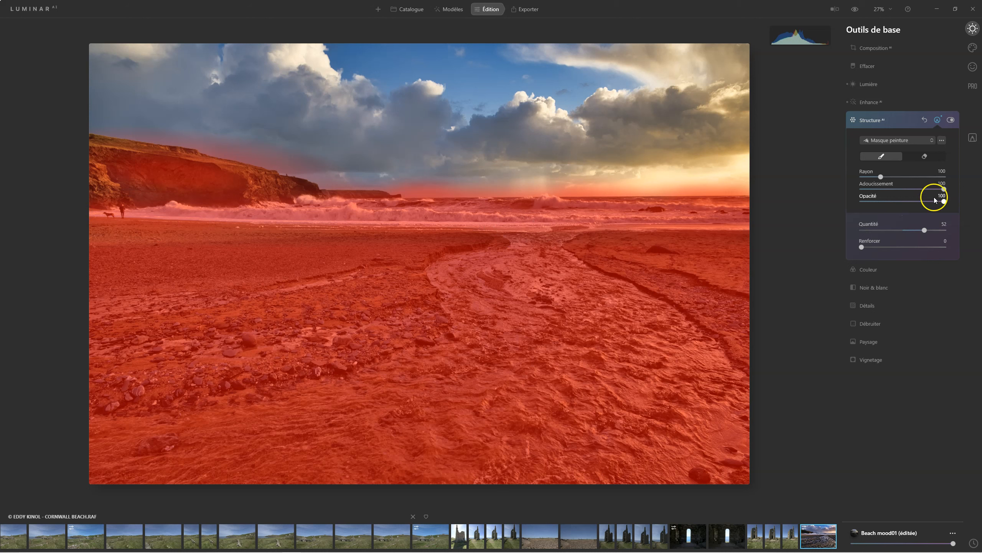
click(941, 140)
click(944, 224)
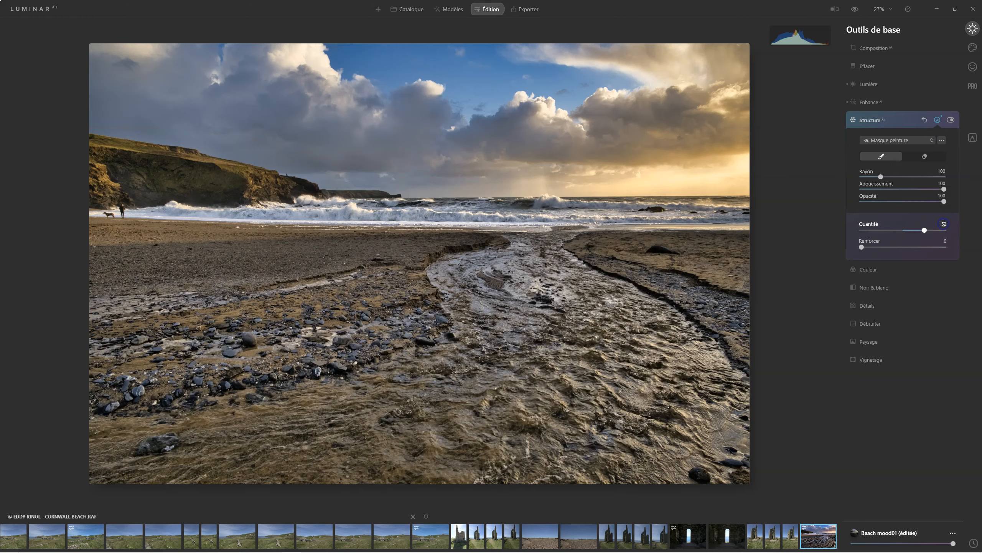
Compare the photo with and without the masked Structure AI adjustment, leaving the adjustment enabled.
click(951, 119)
click(951, 120)
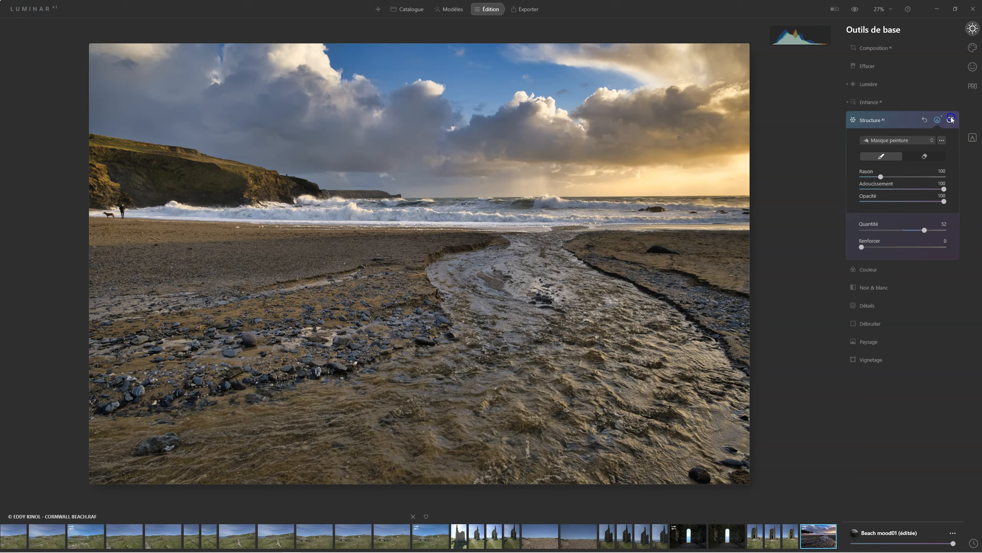
click(951, 120)
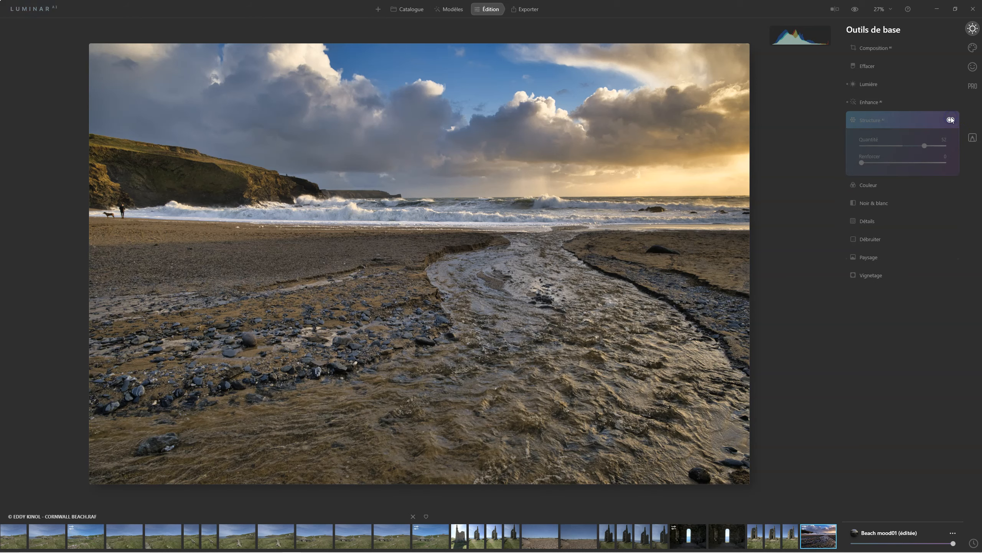
click(951, 120)
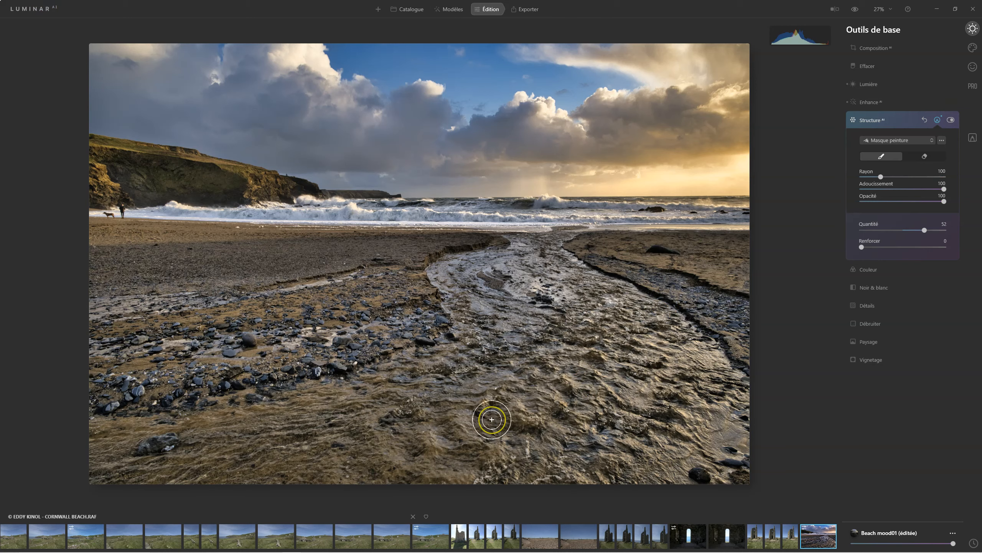
Switch the Structure AI mask to Masque dégradé and display the mask overlay.
click(897, 140)
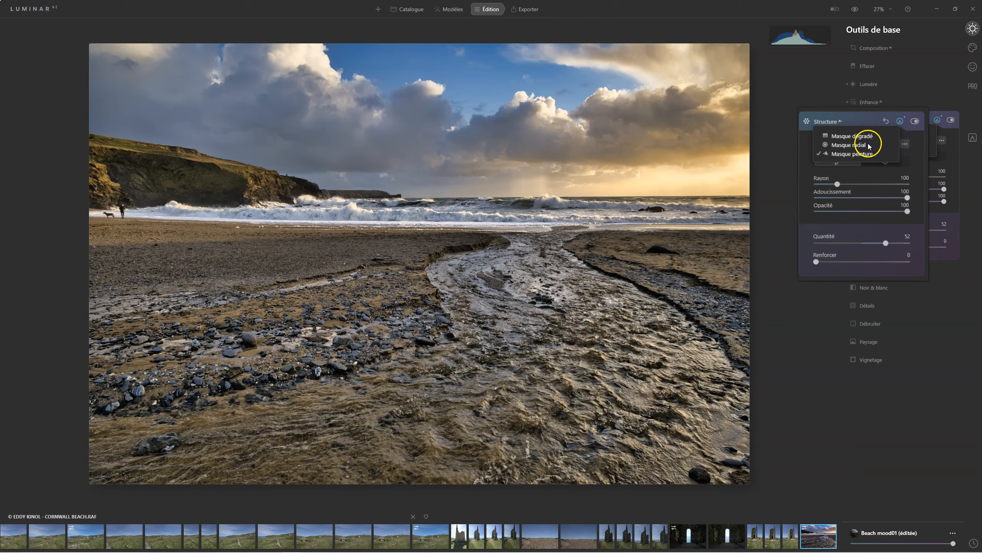
click(761, 144)
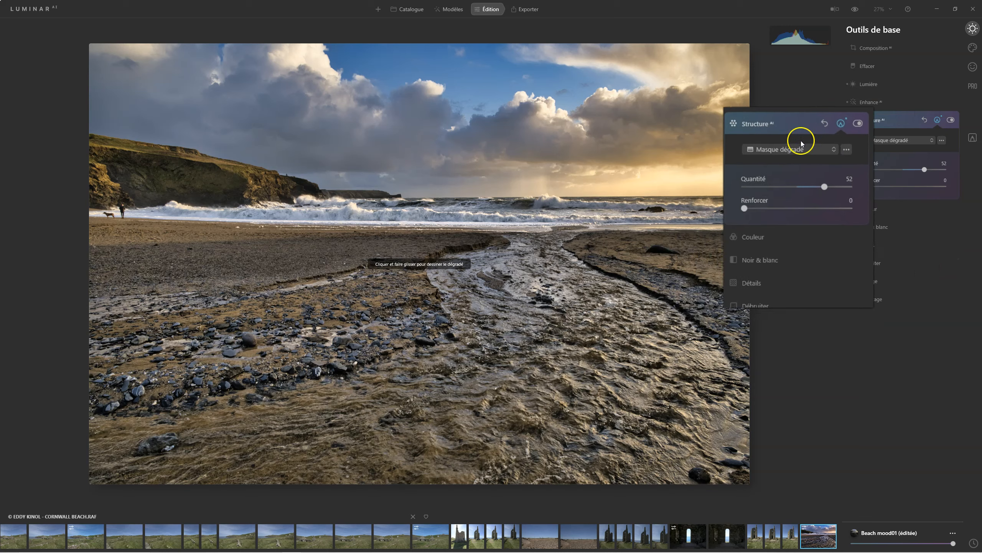
click(942, 140)
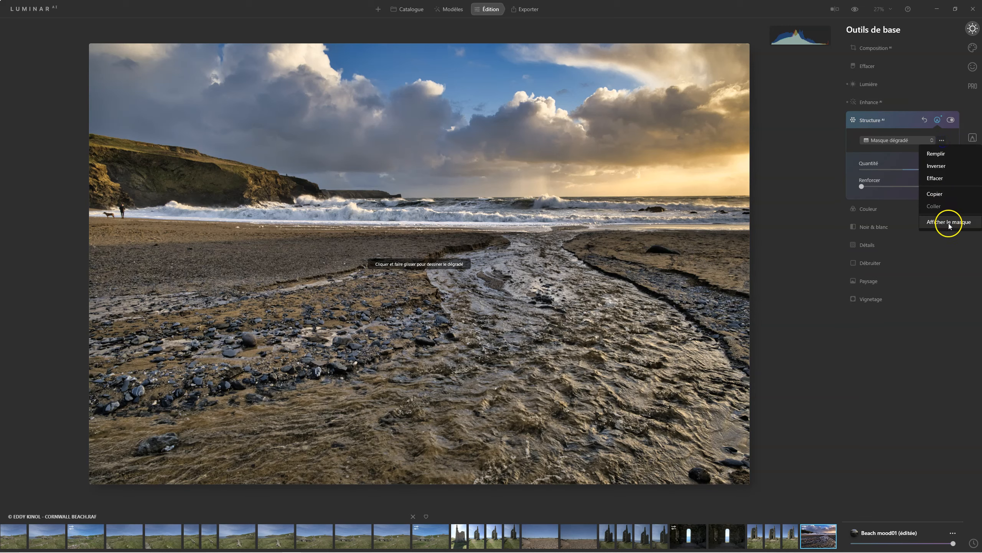
click(947, 222)
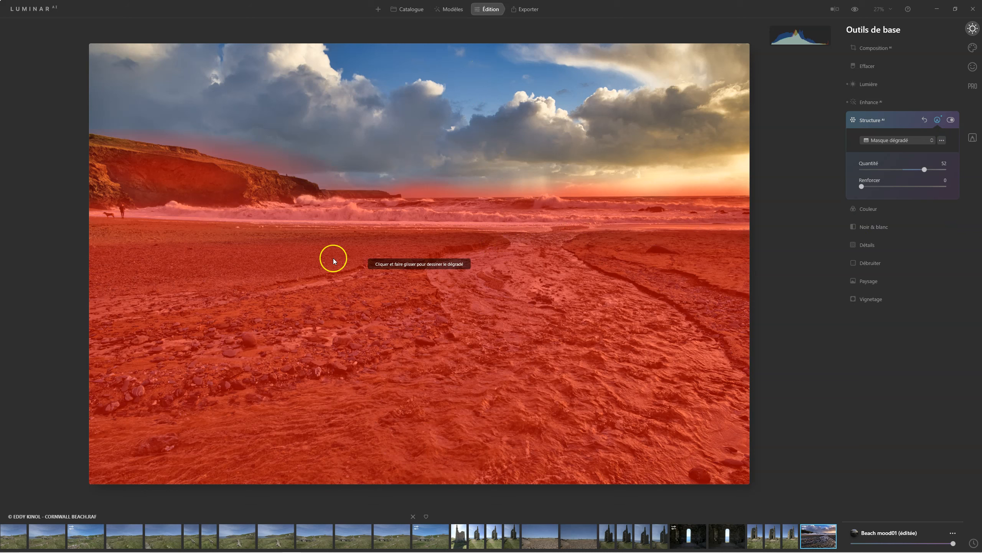
Draw a gradient mask over the sky, and reposition and widen its transition from the upper sky to the shoreline.
drag(452, 73, 451, 172)
drag(450, 123, 450, 150)
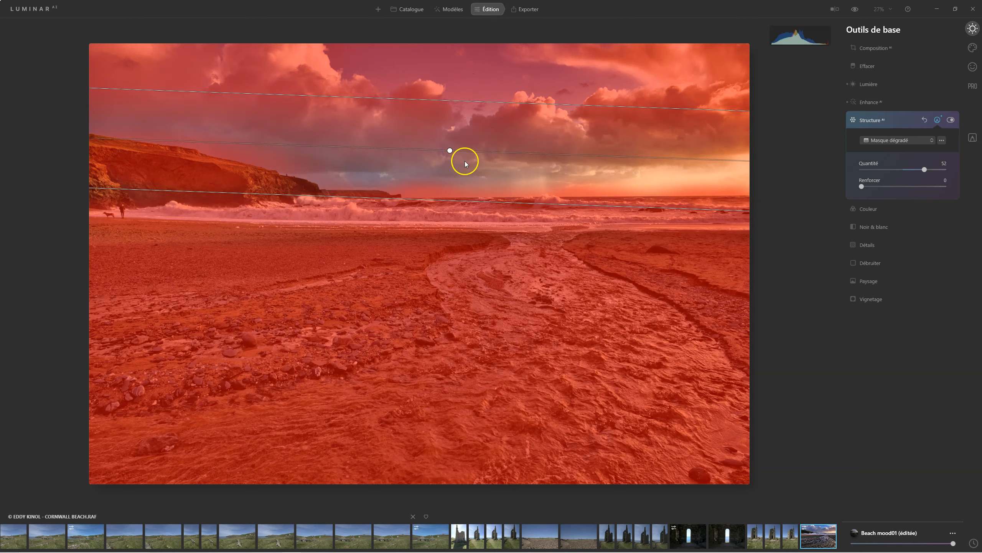
drag(450, 149, 448, 177)
drag(462, 129, 458, 56)
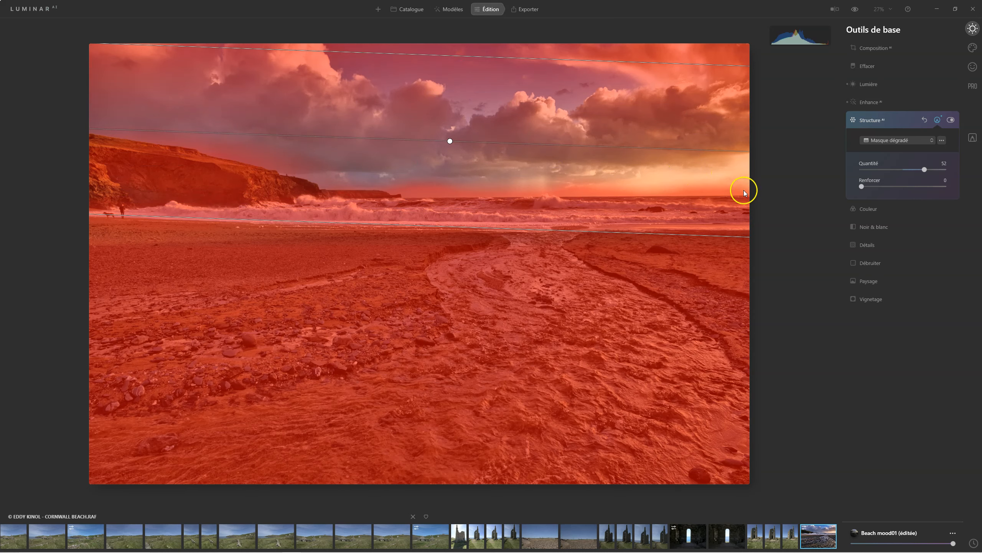
Hide the mask overlay and copy the Structure AI mask.
click(942, 140)
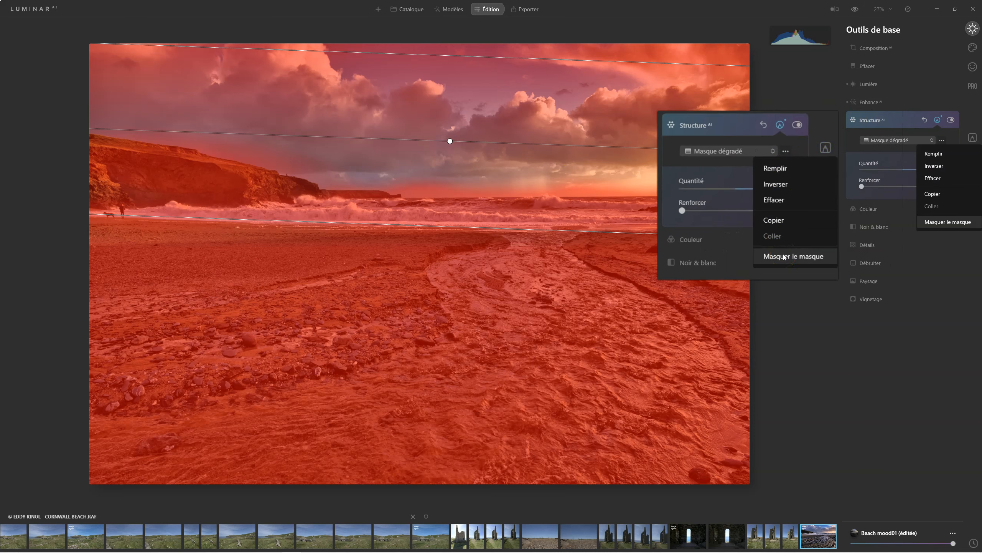
click(941, 222)
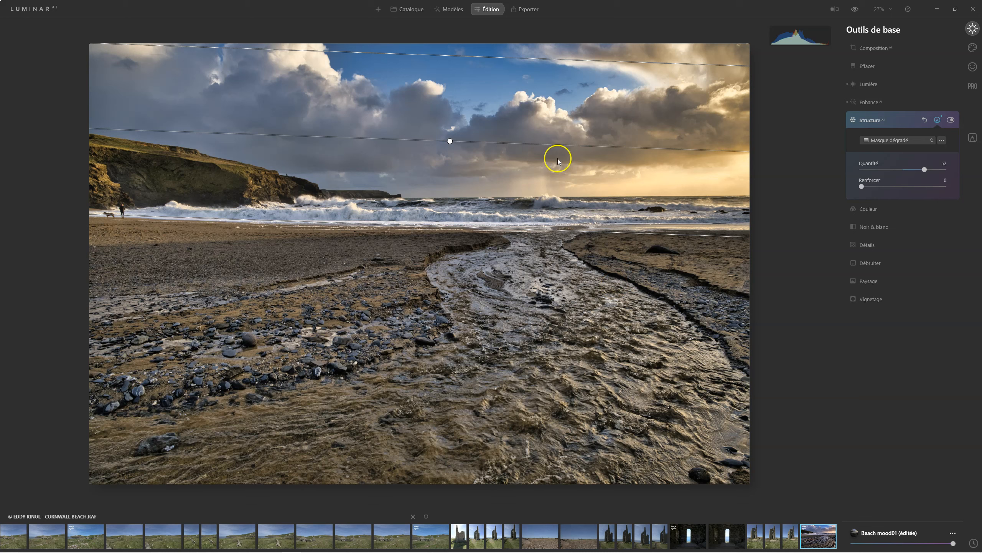
click(941, 140)
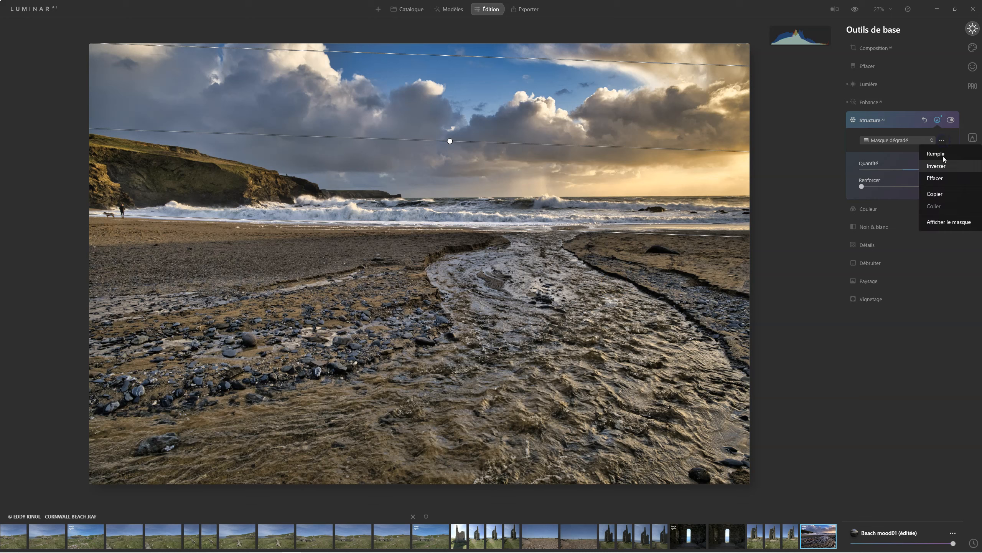
click(940, 194)
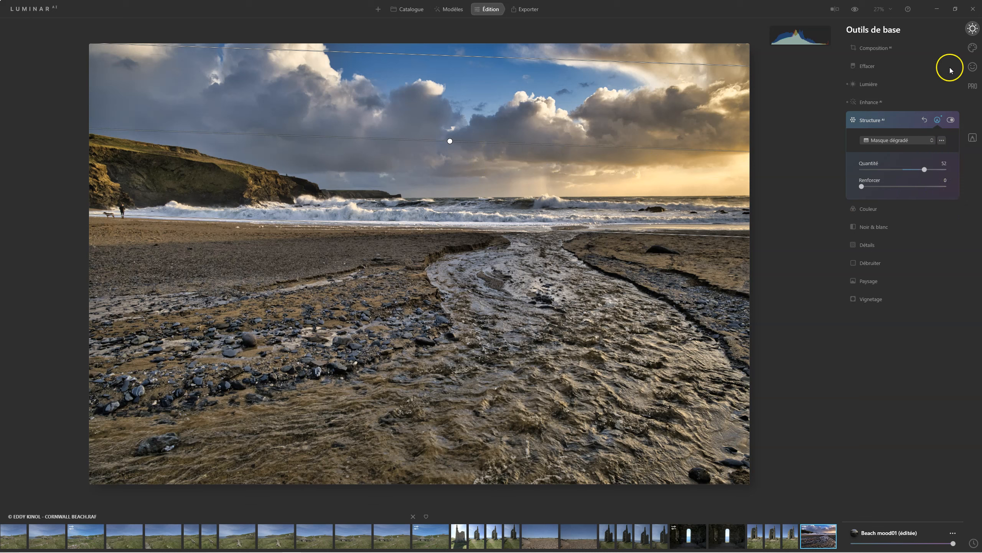
Apply the creative Mystique effect to the photo with Quantité 37.
click(974, 48)
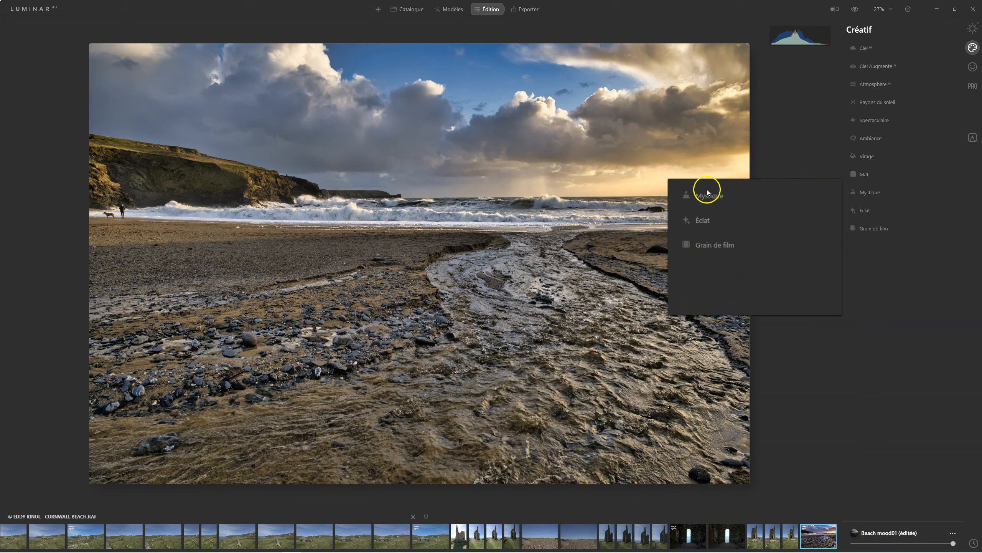
click(709, 196)
drag(698, 231, 743, 231)
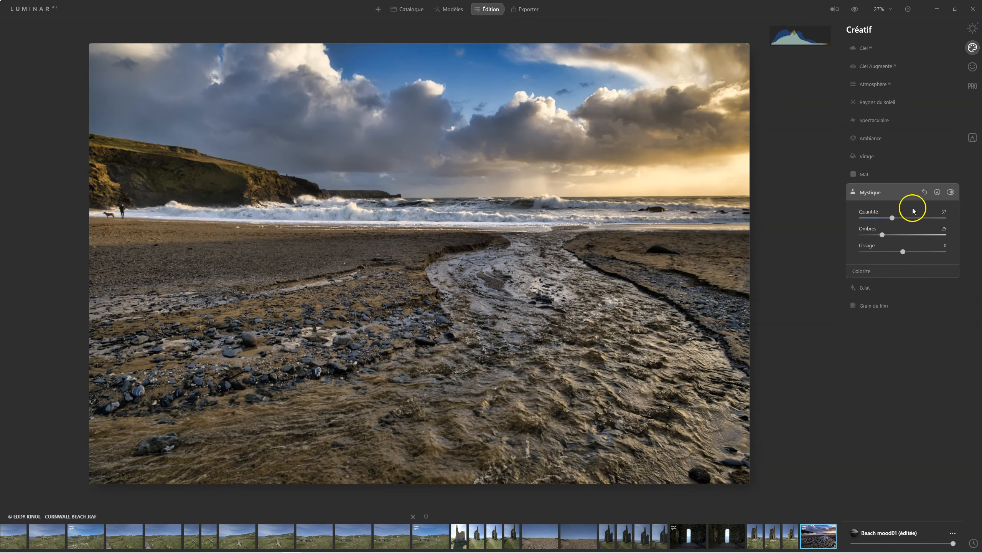
Paste the copied Structure AI mask onto the Mystique effect.
click(938, 192)
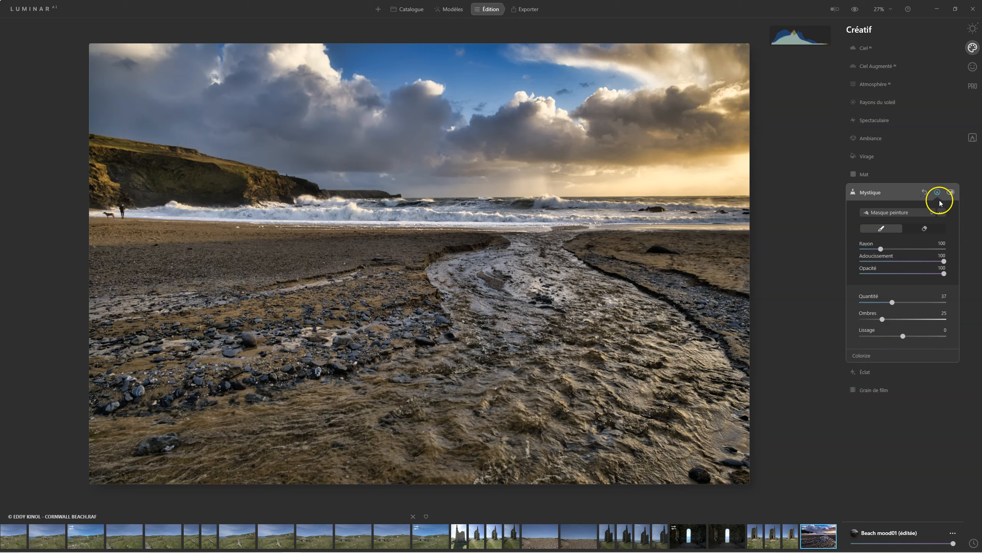
click(941, 212)
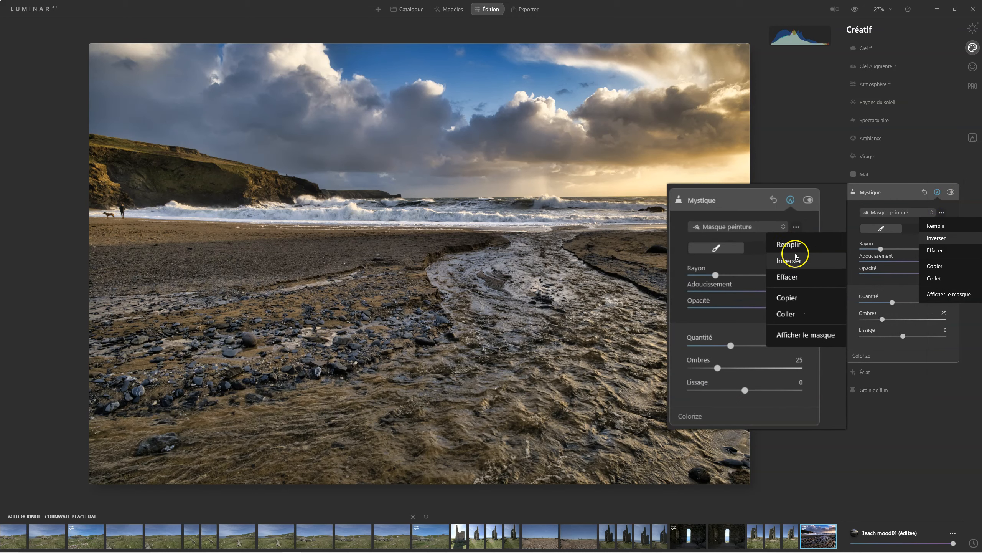
click(786, 314)
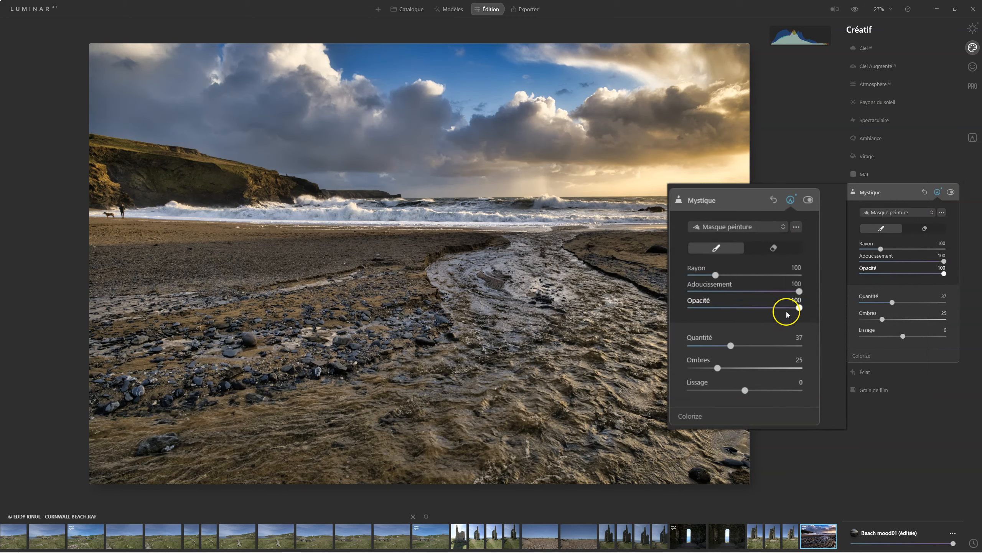
Display the Mystique mask overlay to check the area covered by the pasted mask, and hide it again.
click(942, 212)
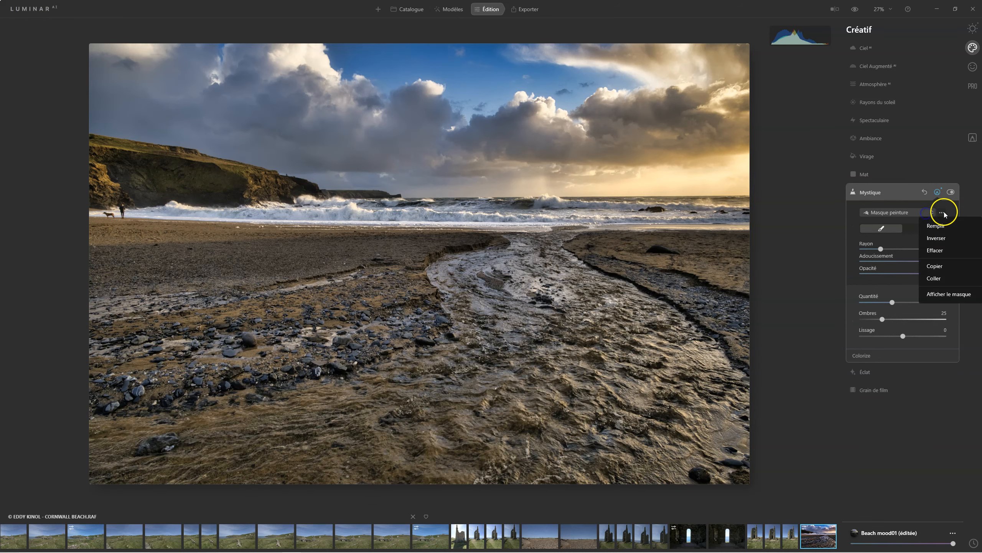
click(944, 296)
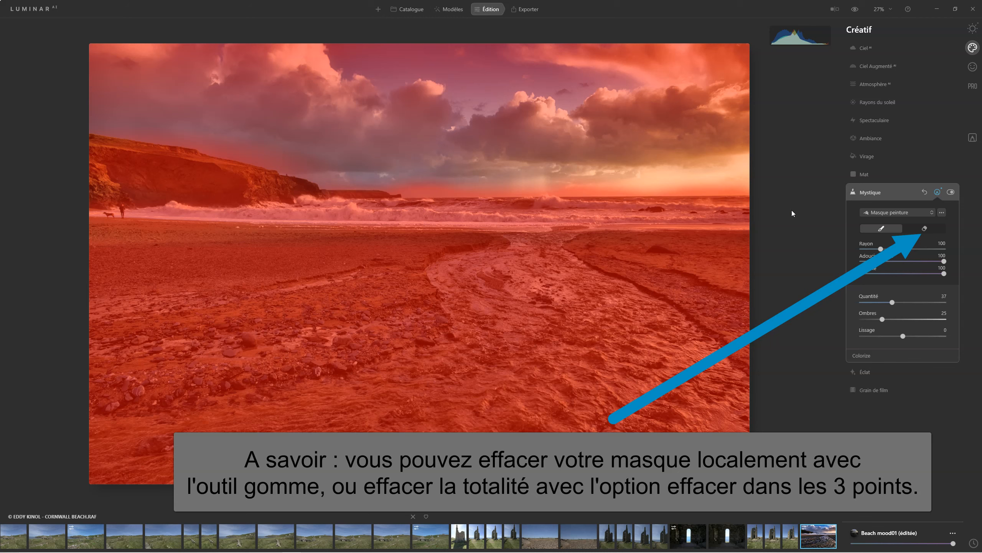
click(942, 213)
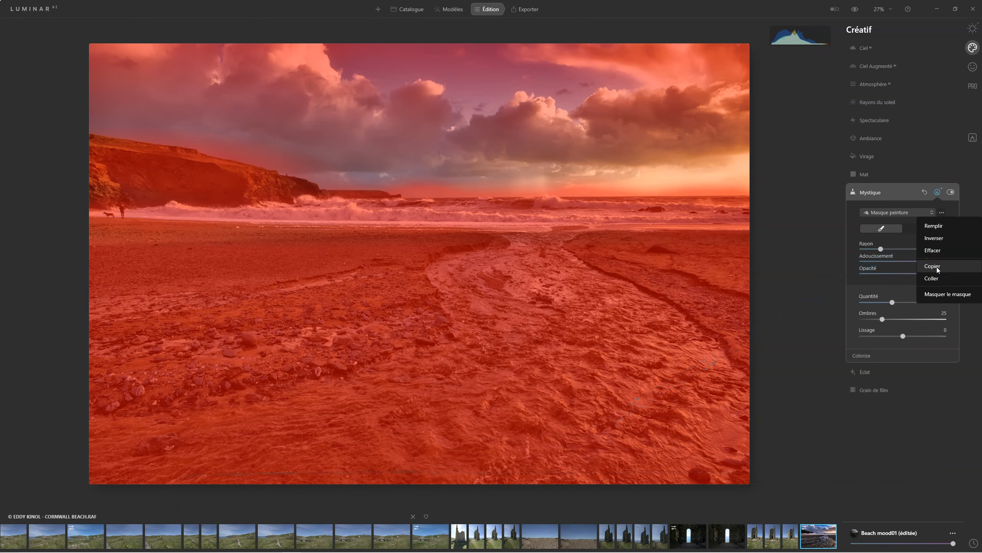
click(944, 295)
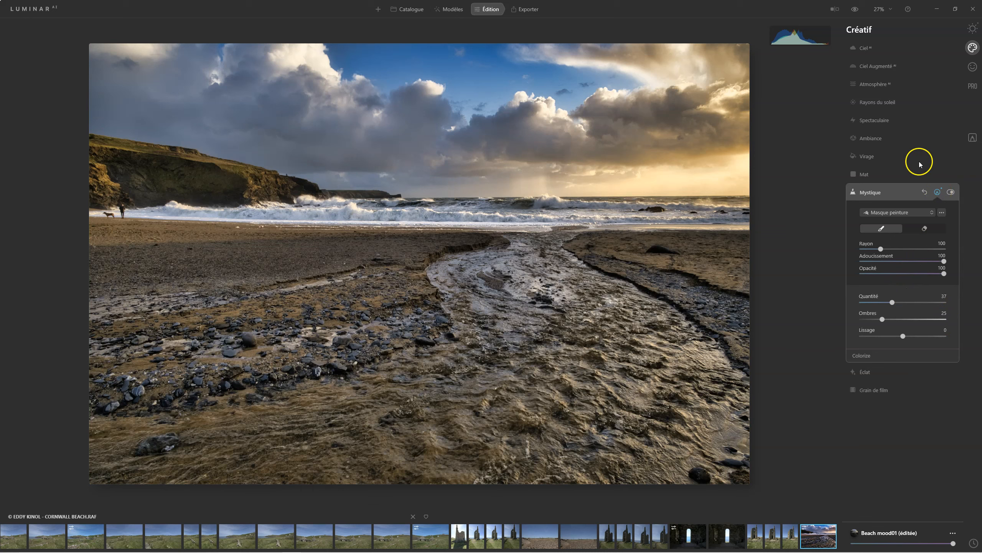
Leave the creative tools and open the Masquage local section.
click(973, 29)
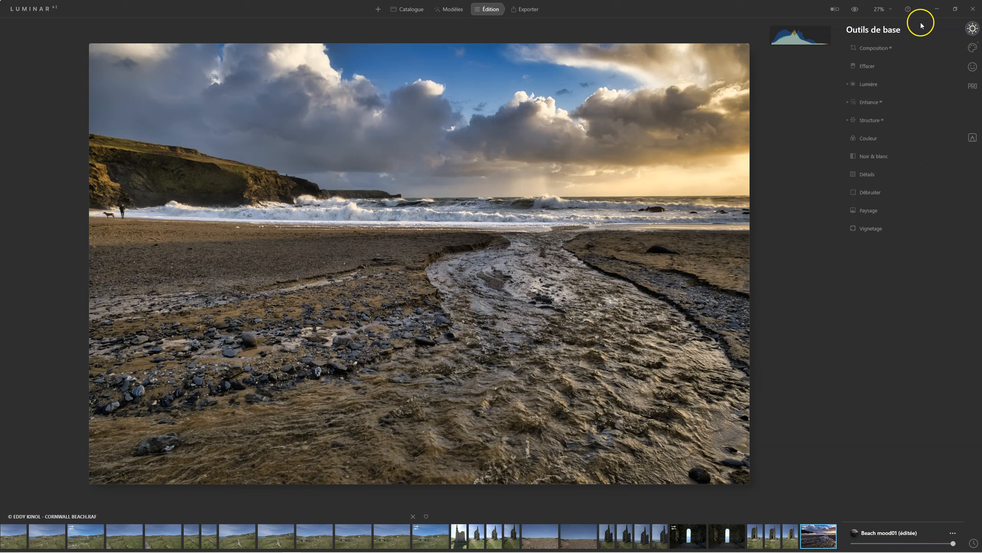
click(973, 138)
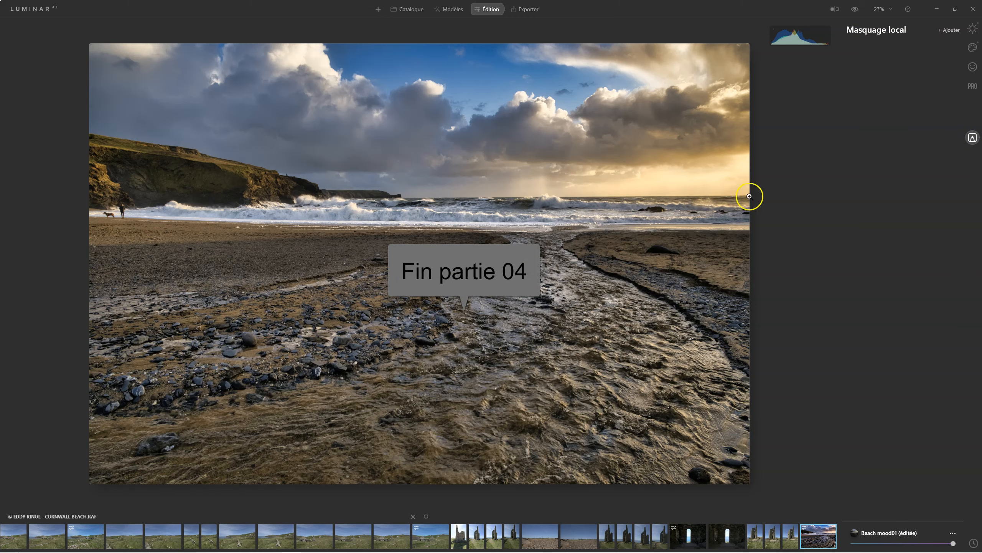